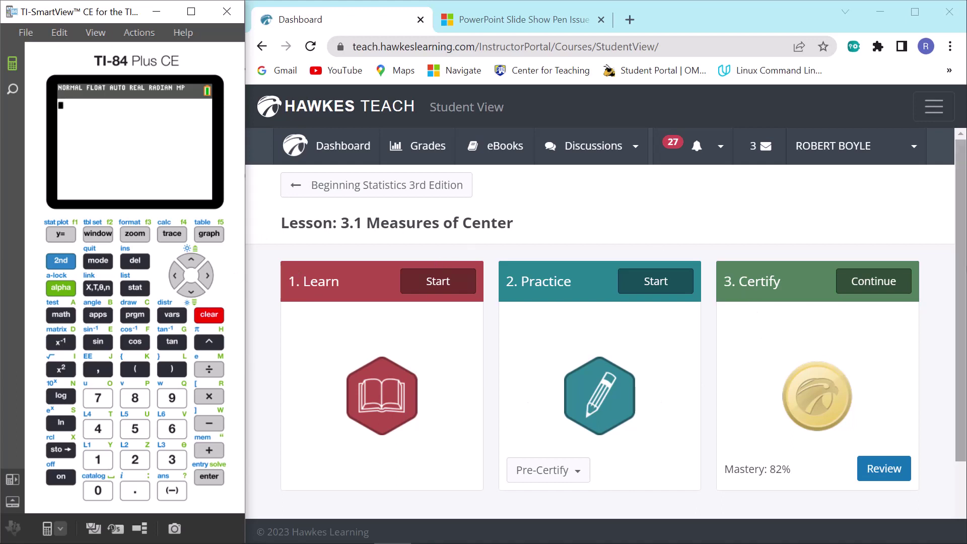
Start the Lesson 3.1 practice, opening question 1 on the mean of six values
{"action": "left_click", "coordinate": [655, 282]}
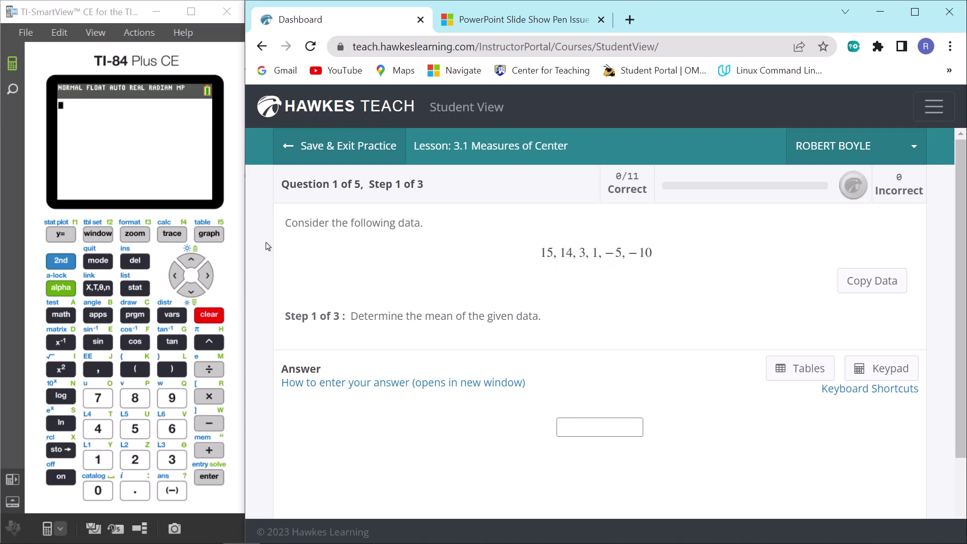
Compute 15+14+3+1−5−10 = 18 and divide by 6 to get mean 3 on the calculator
{"action": "type", "text": "1"}
{"action": "left_click", "coordinate": [106, 160]}
{"action": "type", "text": "15+"}
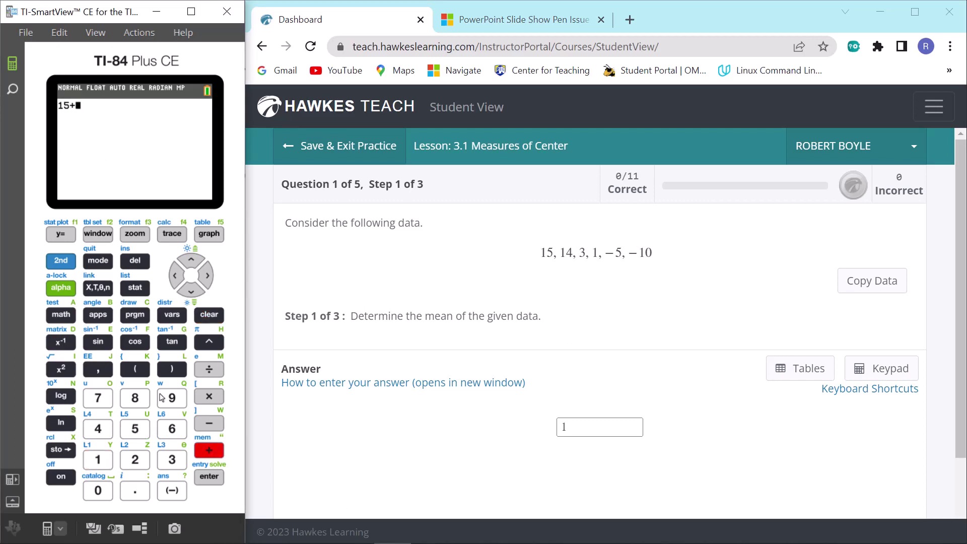
{"action": "type", "text": "14+"}
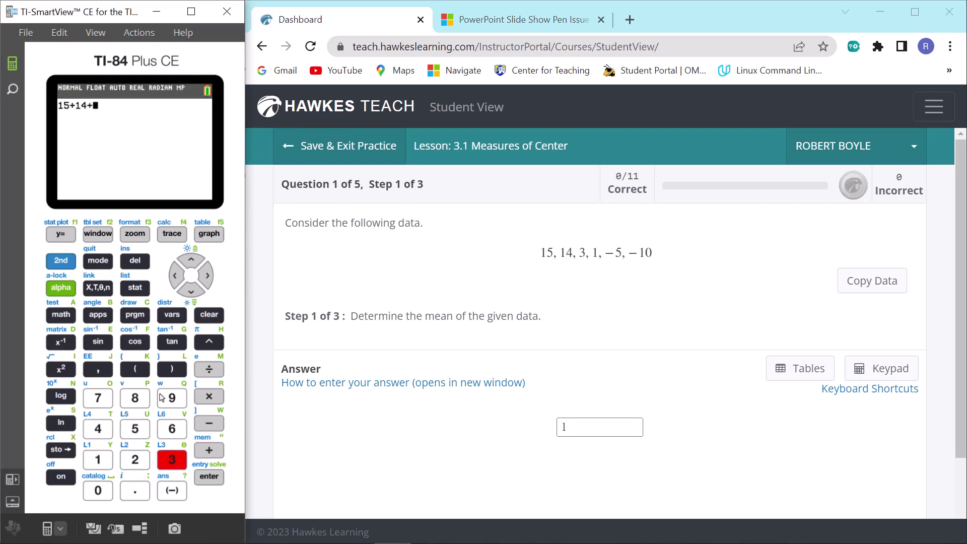
{"action": "type", "text": "3+1"}
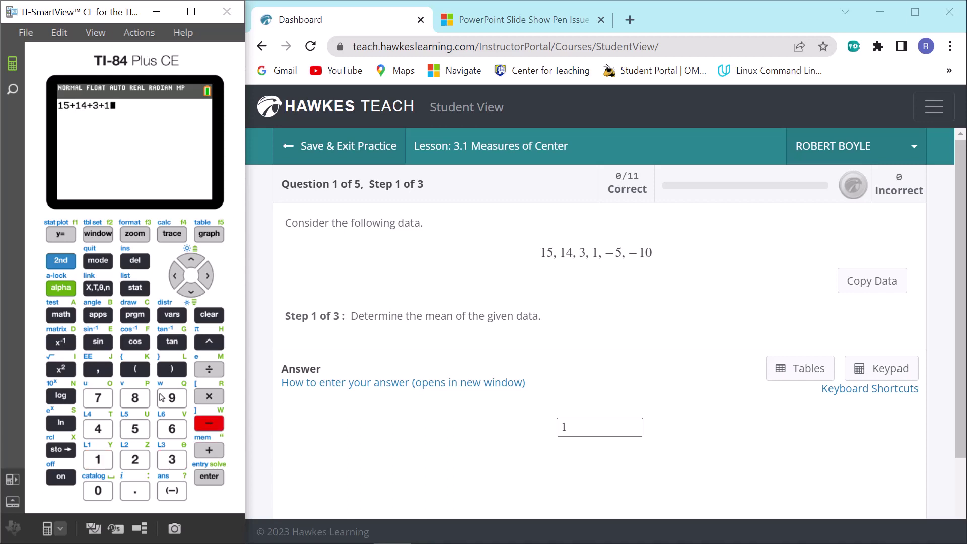
{"action": "type", "text": "-5-10"}
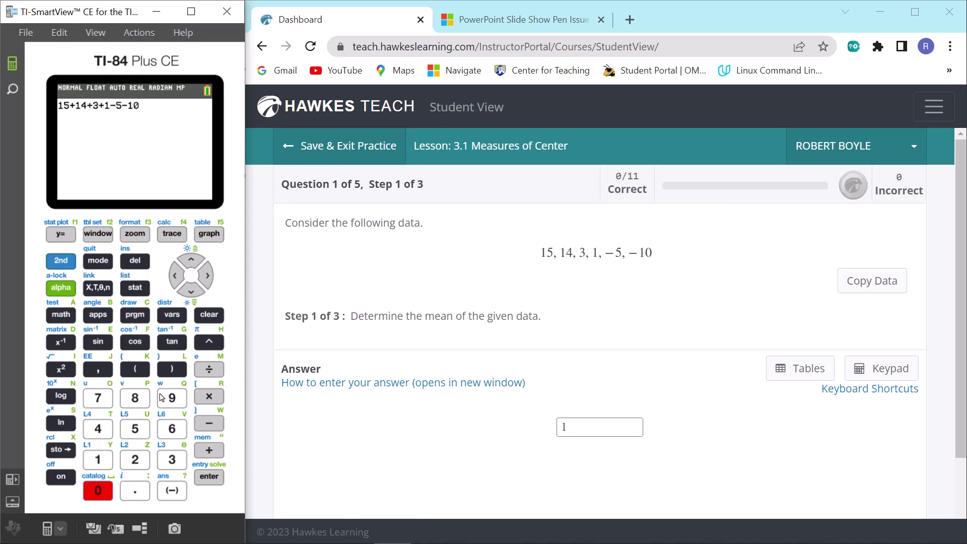
{"action": "key", "text": "Return"}
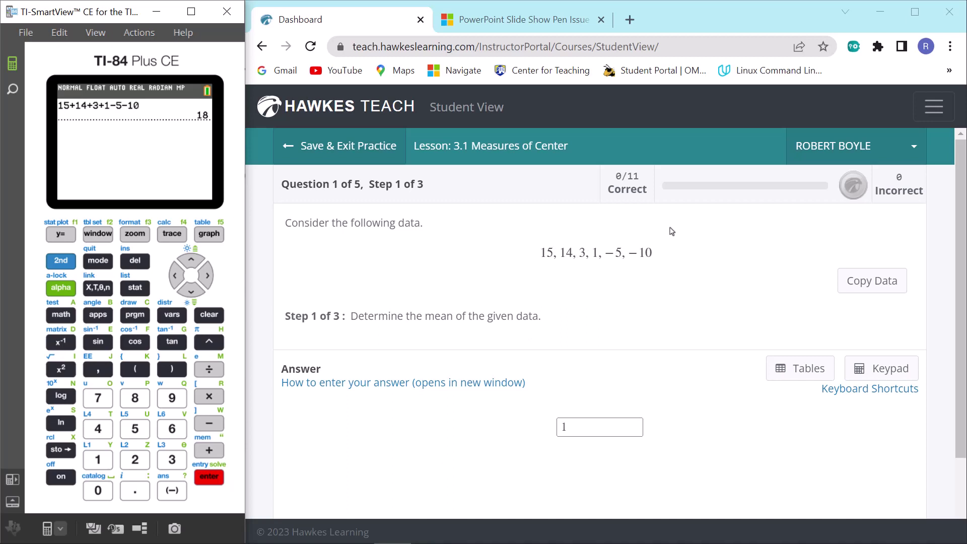
{"action": "type", "text": "/"}
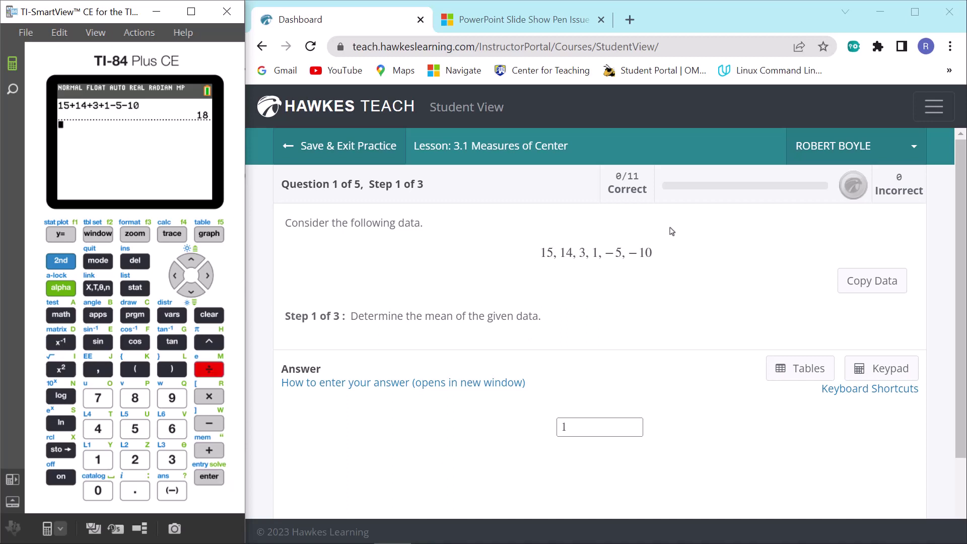
{"action": "type", "text": "6"}
{"action": "key", "text": "Return"}
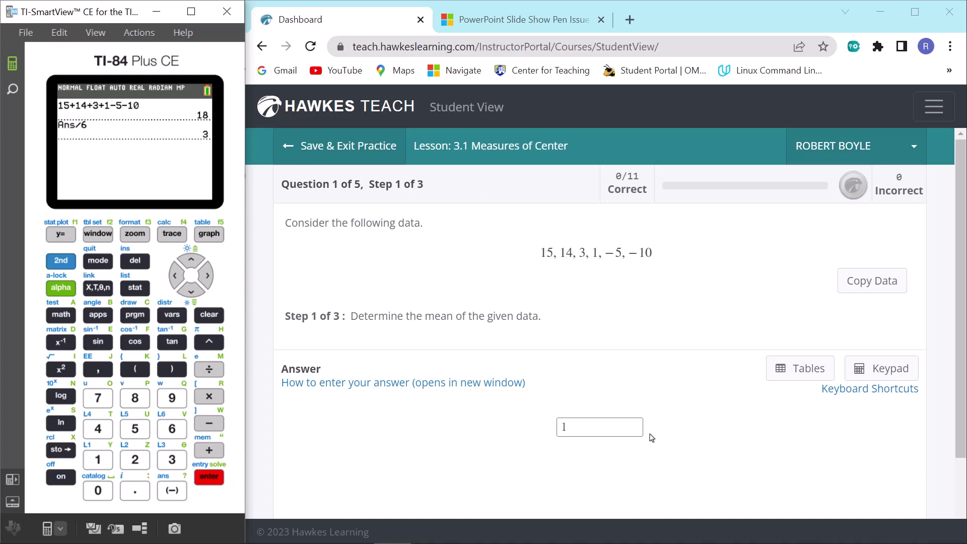
Submit 3 as the mean in Hawkes and continue to the median step
{"action": "left_click", "coordinate": [612, 429]}
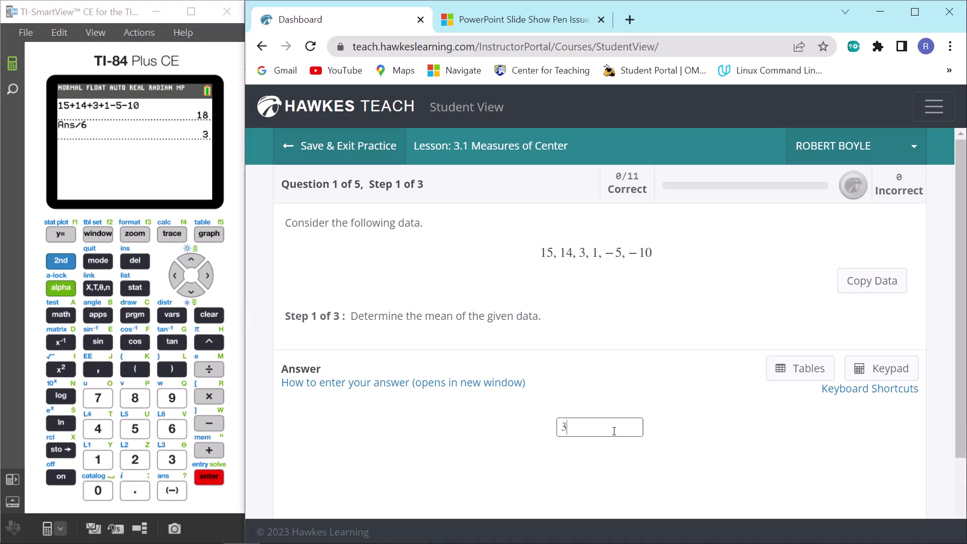
{"action": "key", "text": "Return"}
{"action": "left_click", "coordinate": [899, 494]}
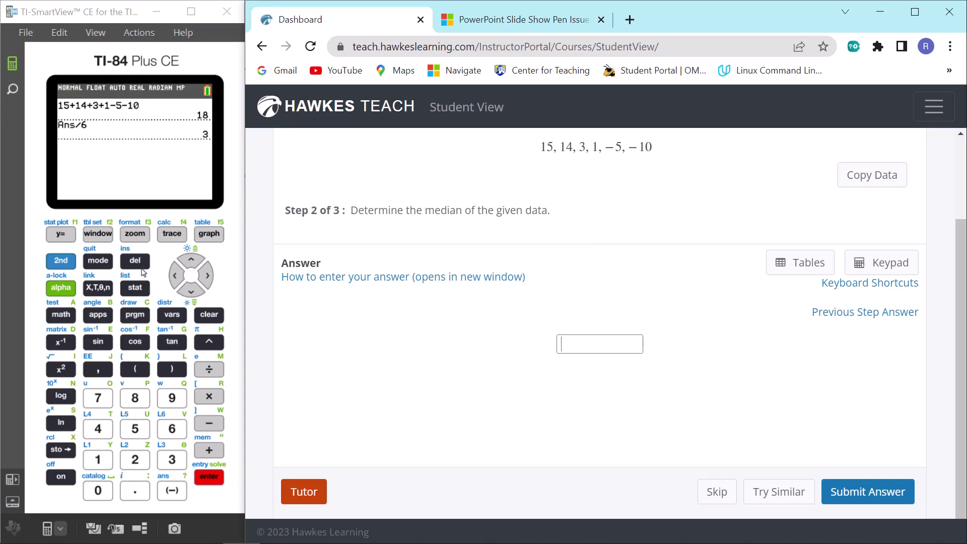
Clear the old values out of list L1 in the STAT list editor
{"action": "left_click", "coordinate": [135, 286]}
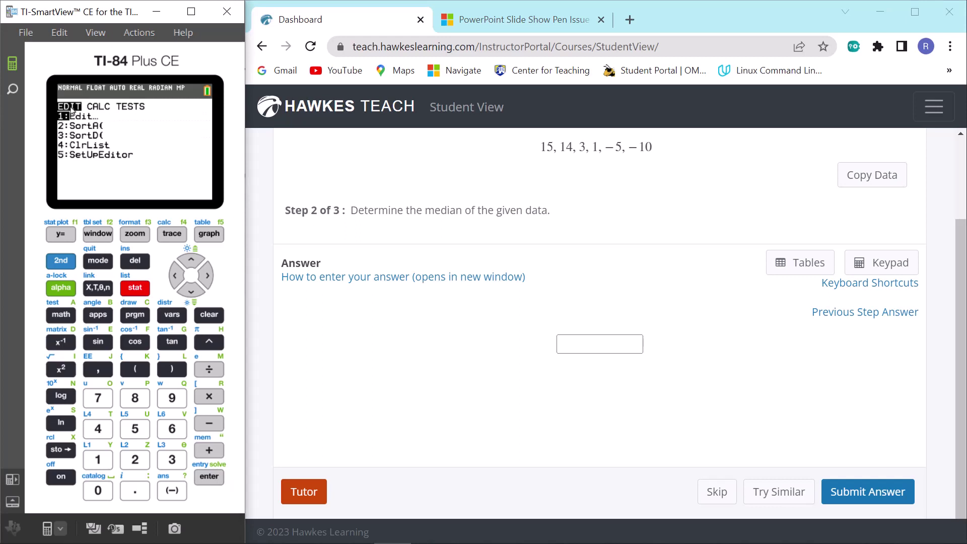
{"action": "left_click", "coordinate": [216, 478]}
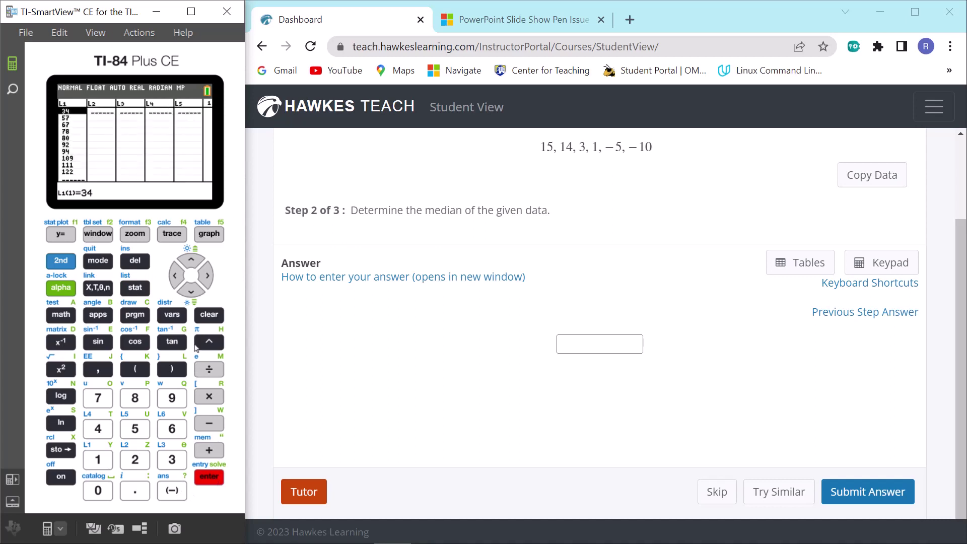
{"action": "left_click", "coordinate": [189, 261]}
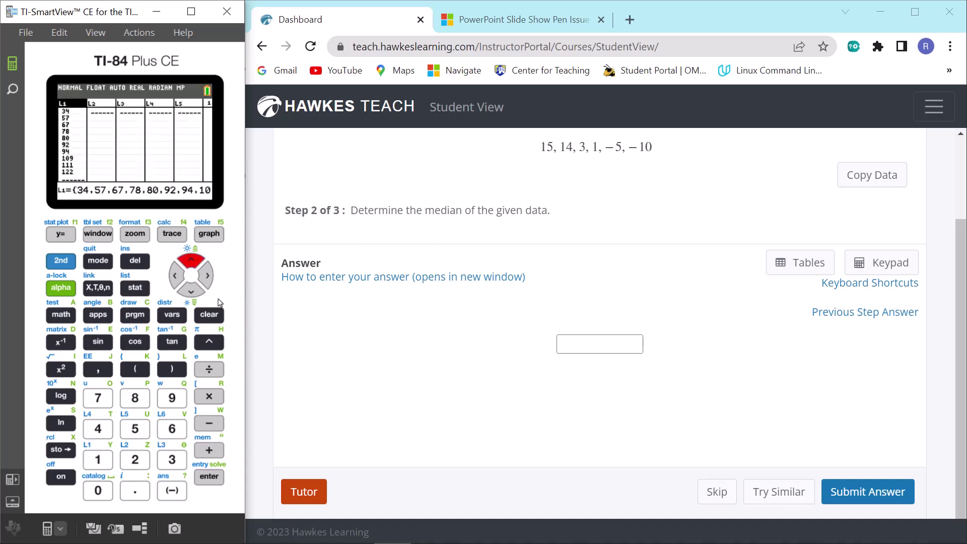
{"action": "left_click", "coordinate": [213, 317]}
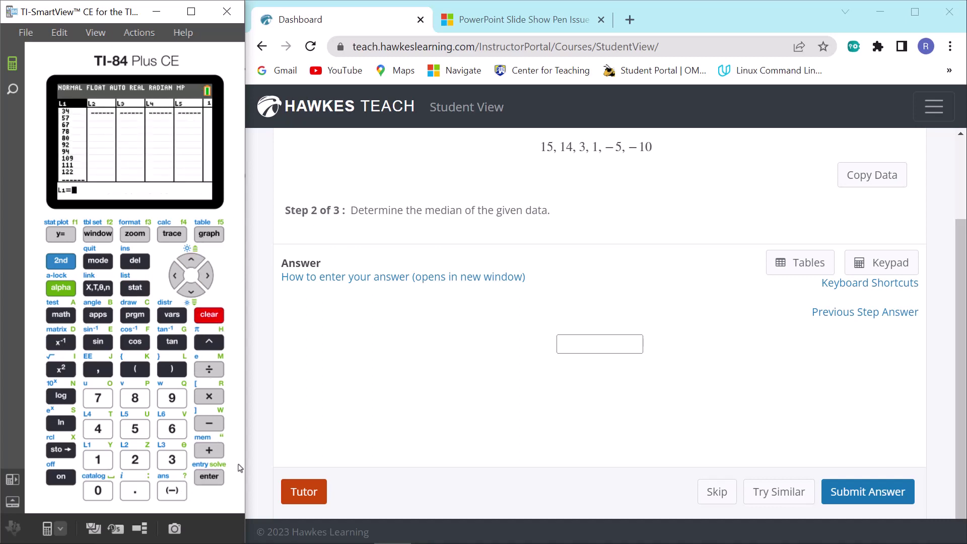
{"action": "left_click", "coordinate": [217, 480]}
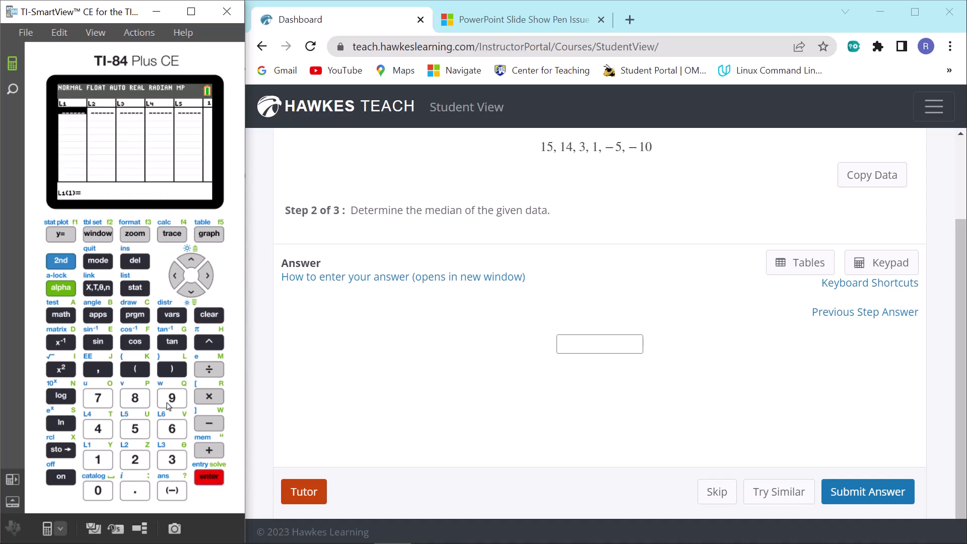
Enter 15, 14, 3 and 1 into L1
{"action": "left_click", "coordinate": [93, 458]}
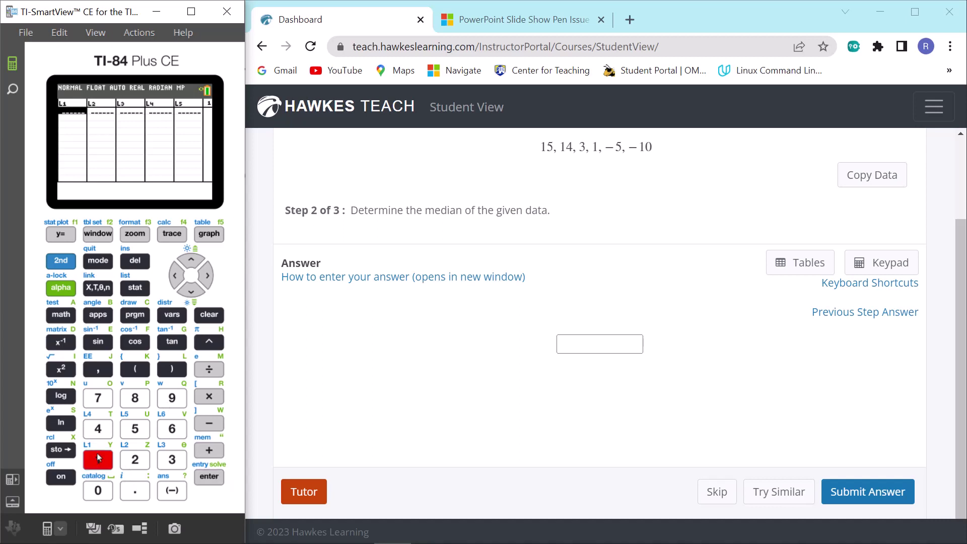
{"action": "left_click", "coordinate": [133, 429]}
{"action": "left_click", "coordinate": [208, 476]}
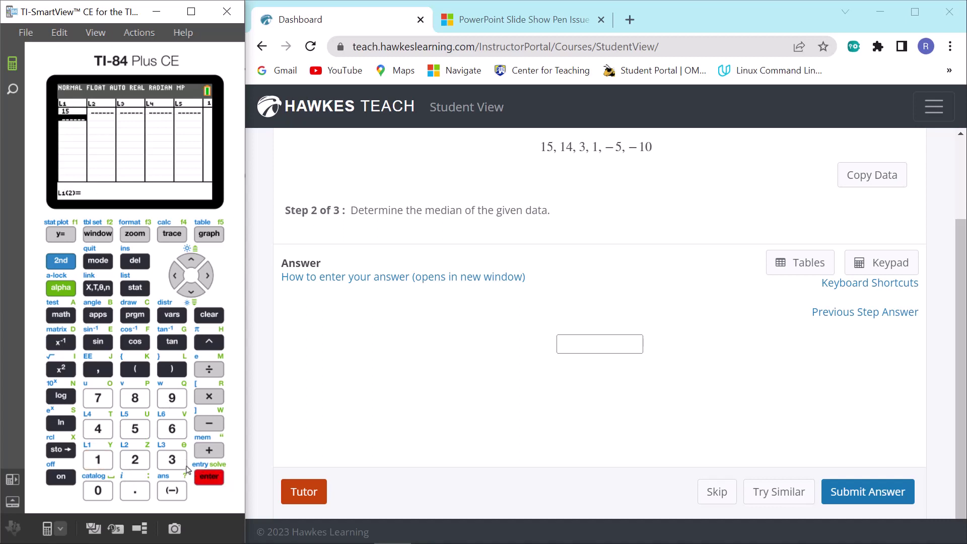
{"action": "left_click", "coordinate": [98, 460]}
{"action": "left_click", "coordinate": [98, 429]}
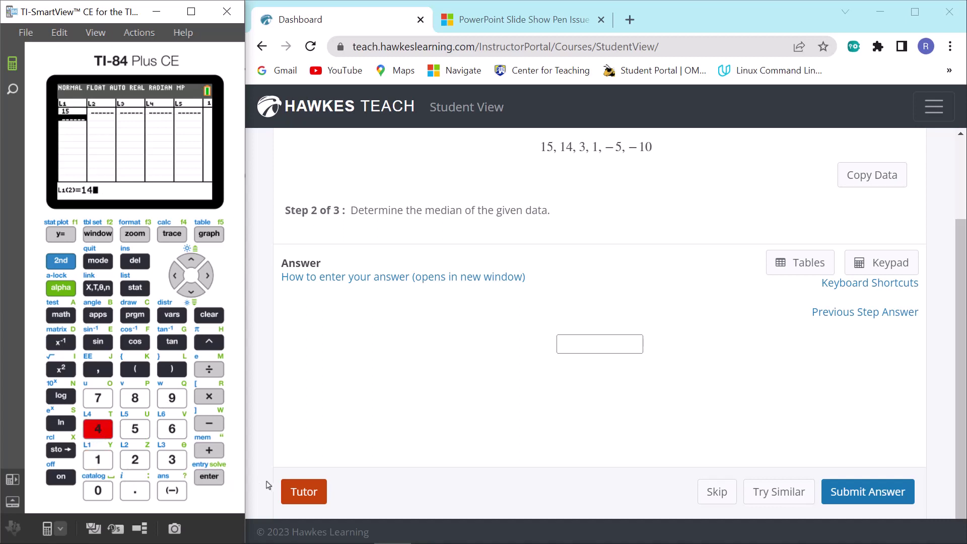
{"action": "left_click", "coordinate": [211, 477]}
{"action": "left_click", "coordinate": [171, 459]}
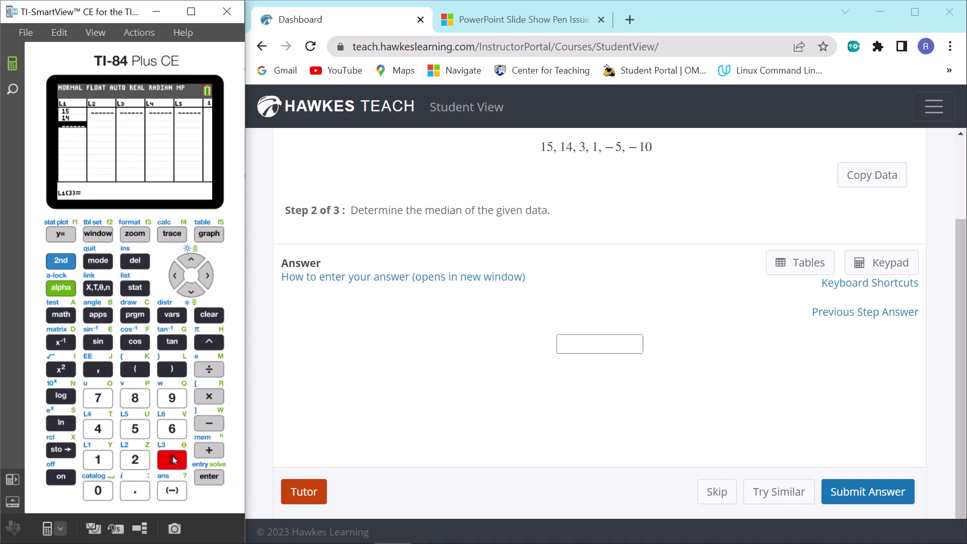
{"action": "left_click", "coordinate": [207, 481]}
{"action": "left_click", "coordinate": [96, 463]}
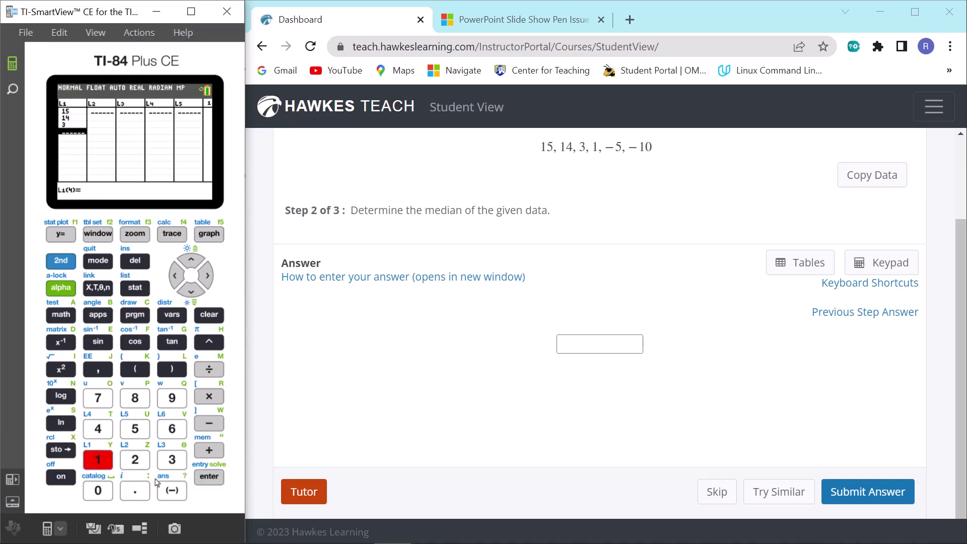
{"action": "left_click", "coordinate": [208, 478]}
Add −5 and −10 as the last two L1 values
{"action": "left_click", "coordinate": [172, 491]}
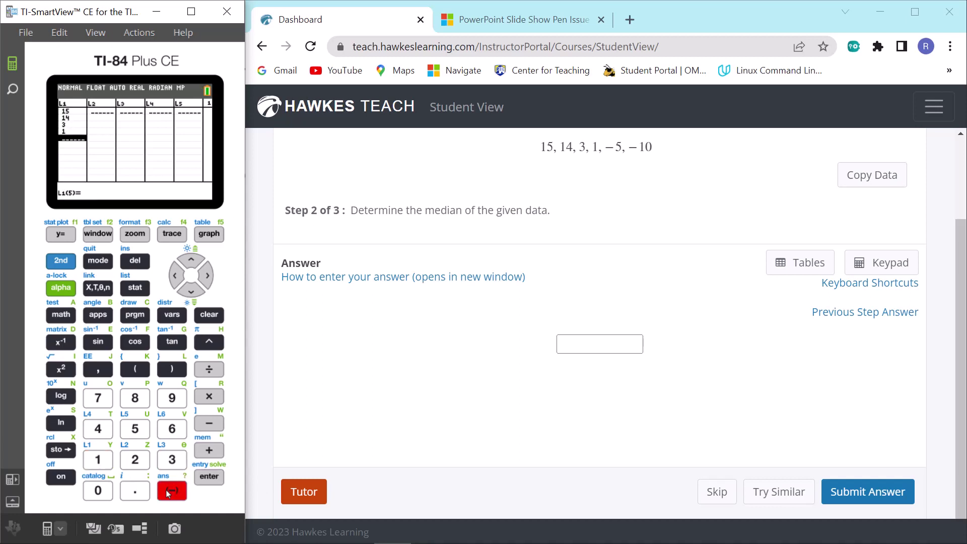
{"action": "left_click", "coordinate": [137, 433]}
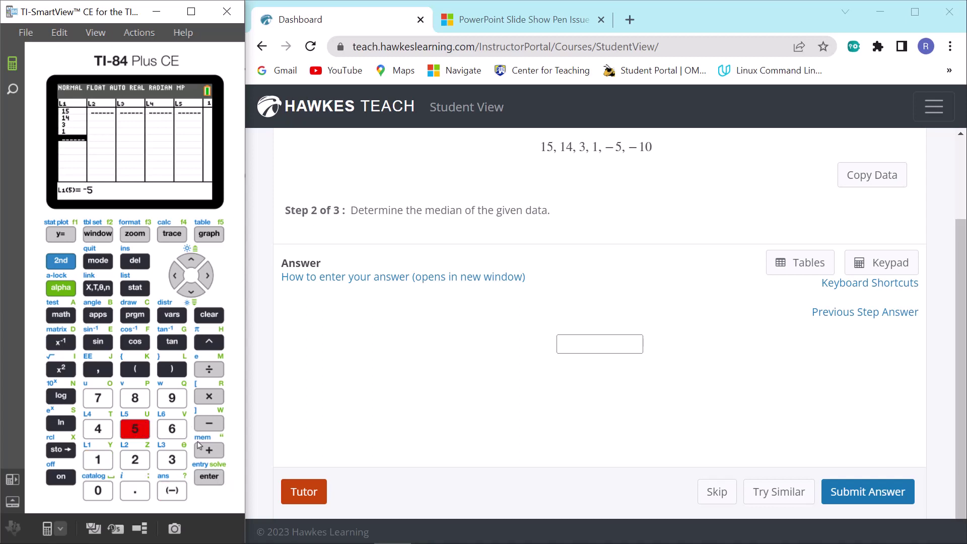
{"action": "left_click", "coordinate": [214, 482]}
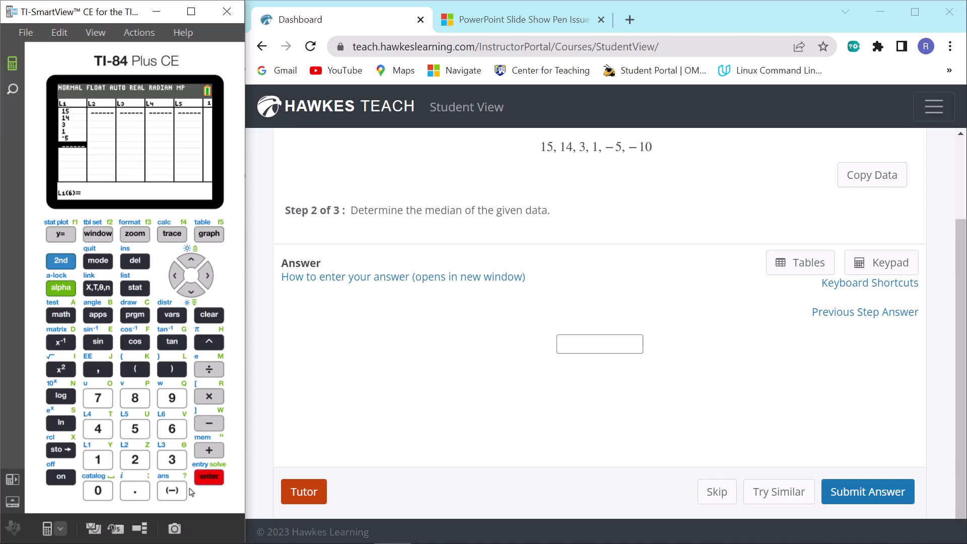
{"action": "left_click", "coordinate": [173, 491]}
{"action": "left_click", "coordinate": [99, 460]}
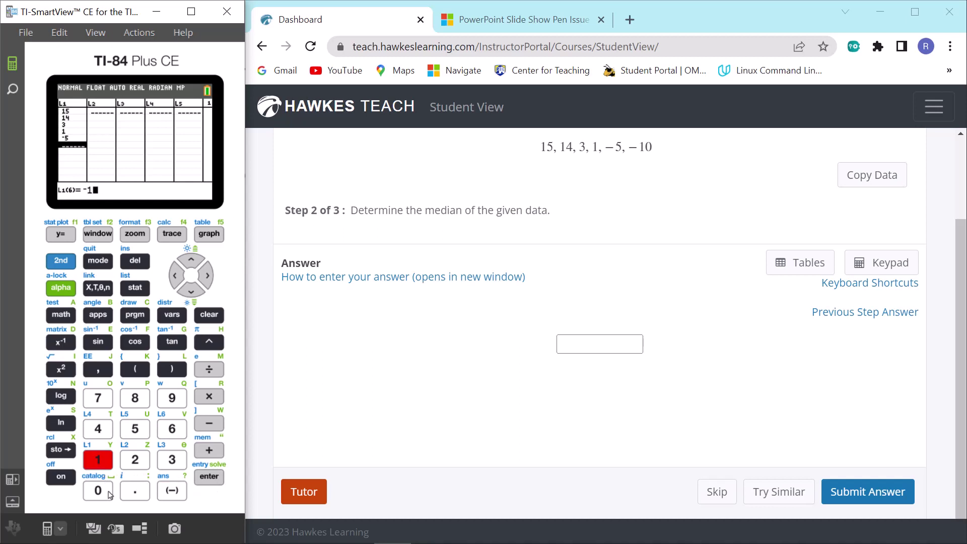
{"action": "left_click", "coordinate": [101, 498]}
{"action": "left_click", "coordinate": [215, 480]}
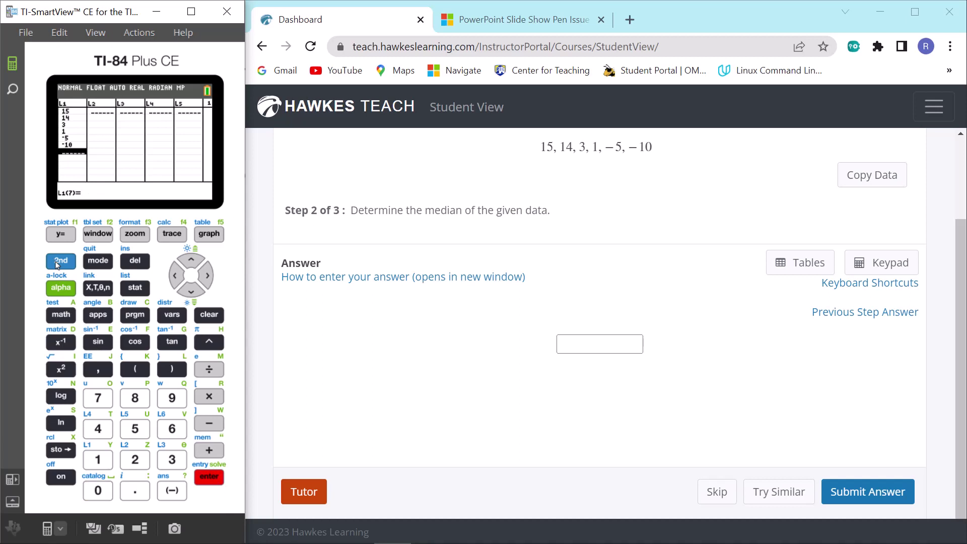
{"action": "left_click", "coordinate": [135, 287]}
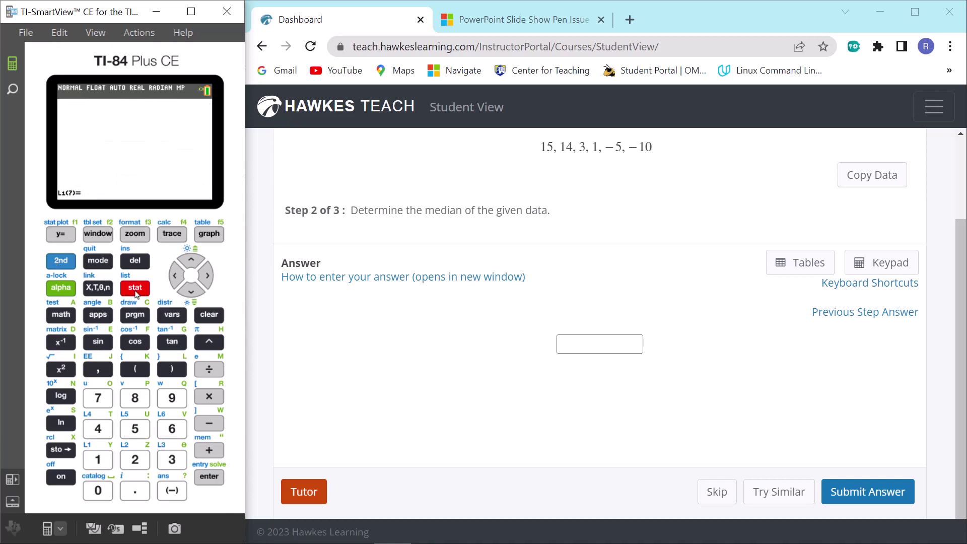
Run SortA(L1) and view L1 in the list editor as −10, −5, 1, 3, 14, 15
{"action": "left_click", "coordinate": [192, 292]}
{"action": "left_click", "coordinate": [212, 477]}
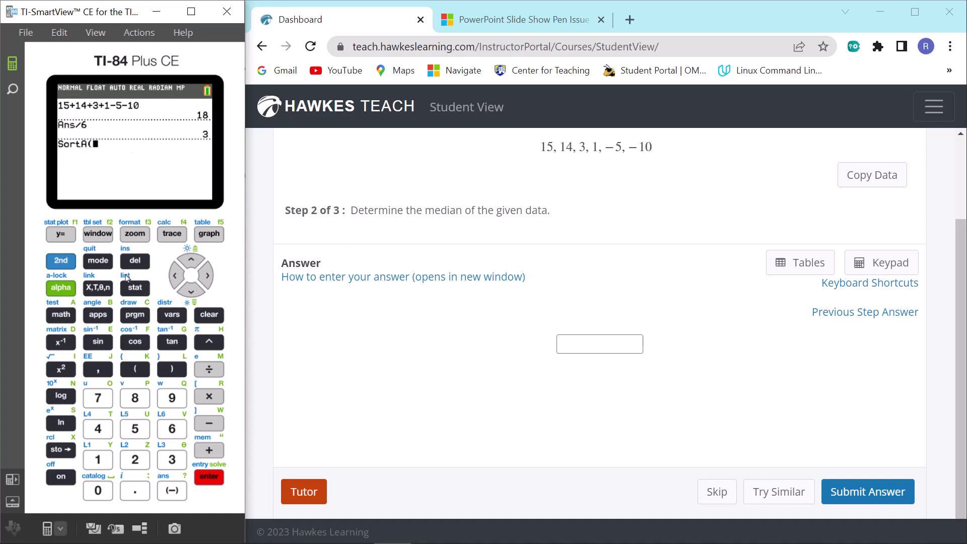
{"action": "left_click", "coordinate": [60, 263]}
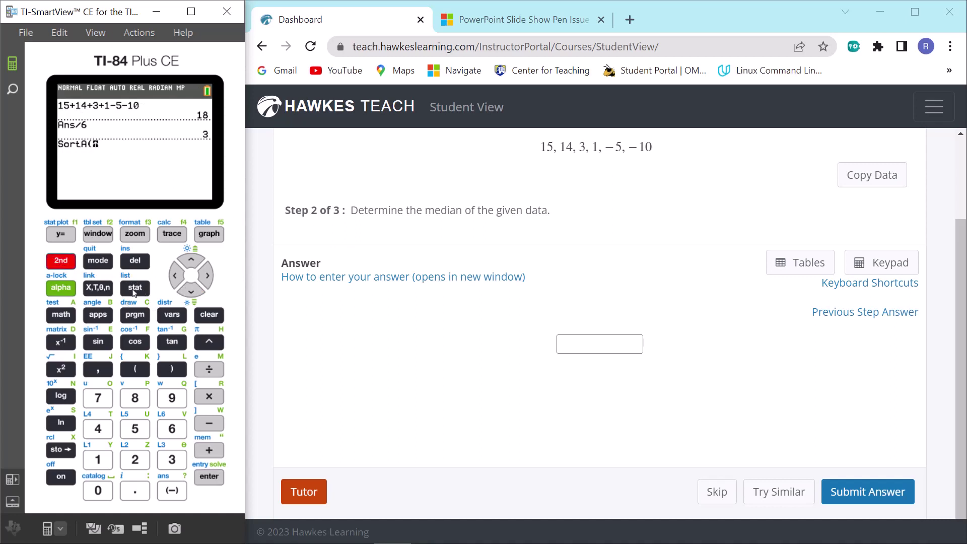
{"action": "left_click", "coordinate": [135, 290]}
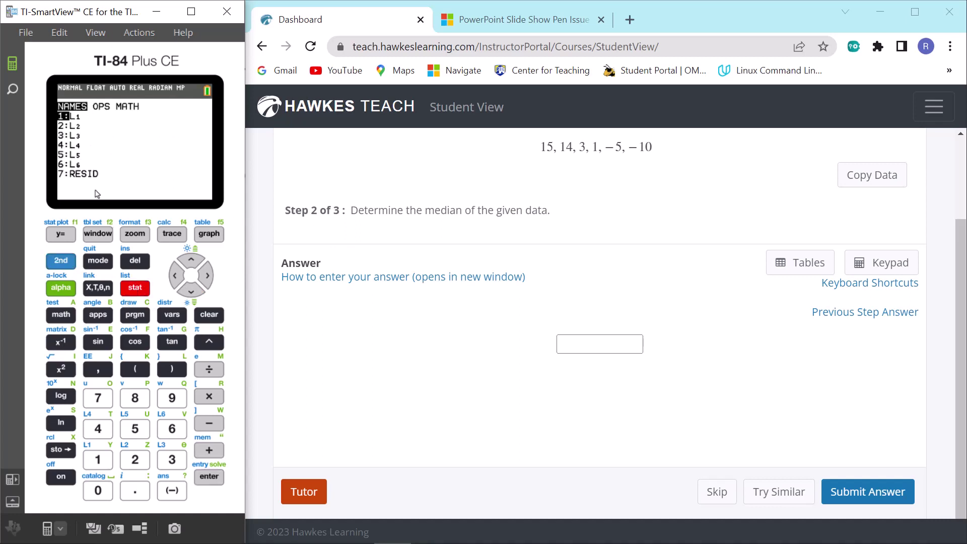
{"action": "left_click", "coordinate": [213, 478]}
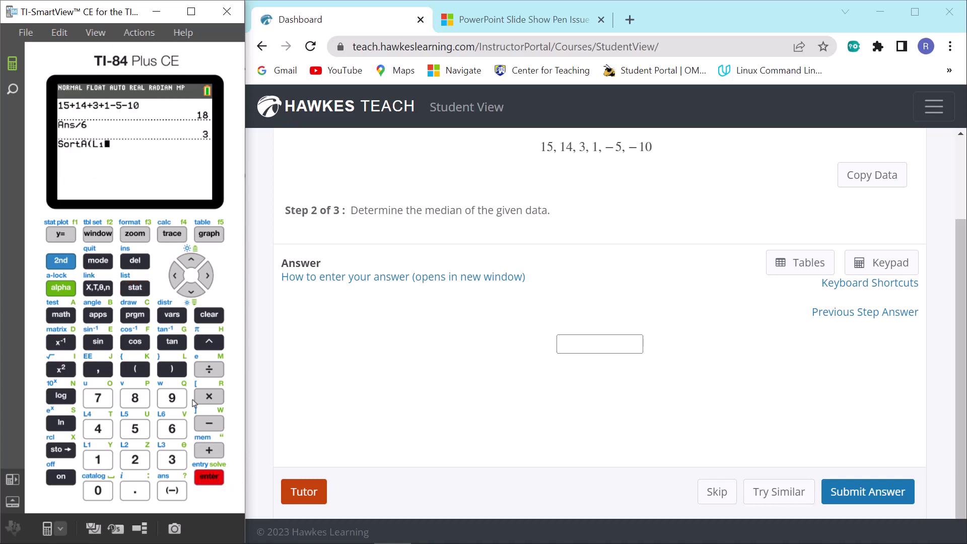
{"action": "left_click", "coordinate": [171, 370]}
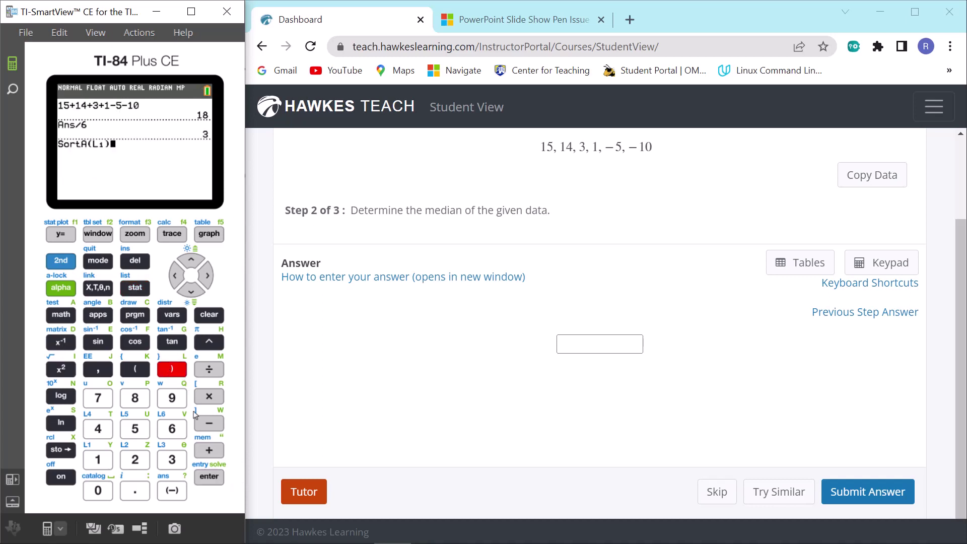
{"action": "left_click", "coordinate": [209, 478]}
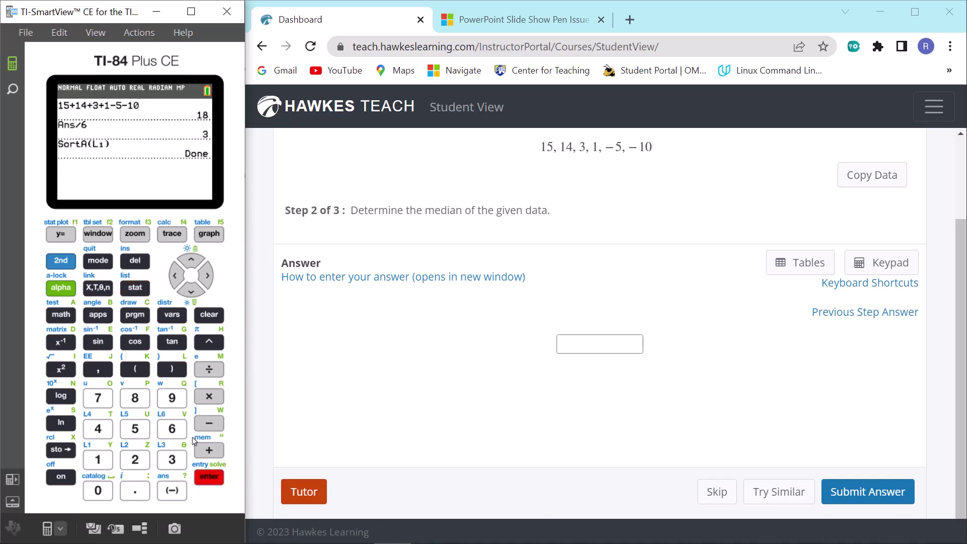
{"action": "left_click", "coordinate": [131, 287]}
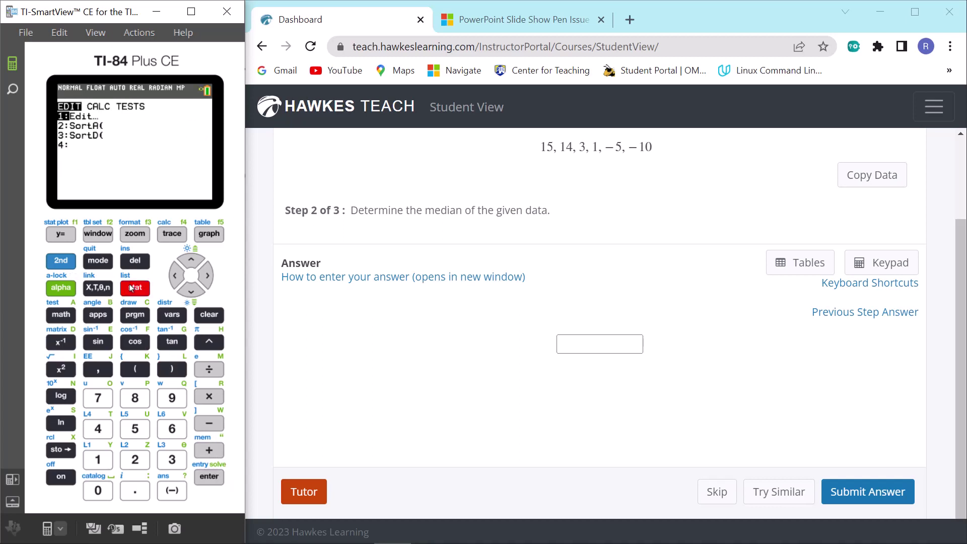
{"action": "left_click", "coordinate": [214, 479]}
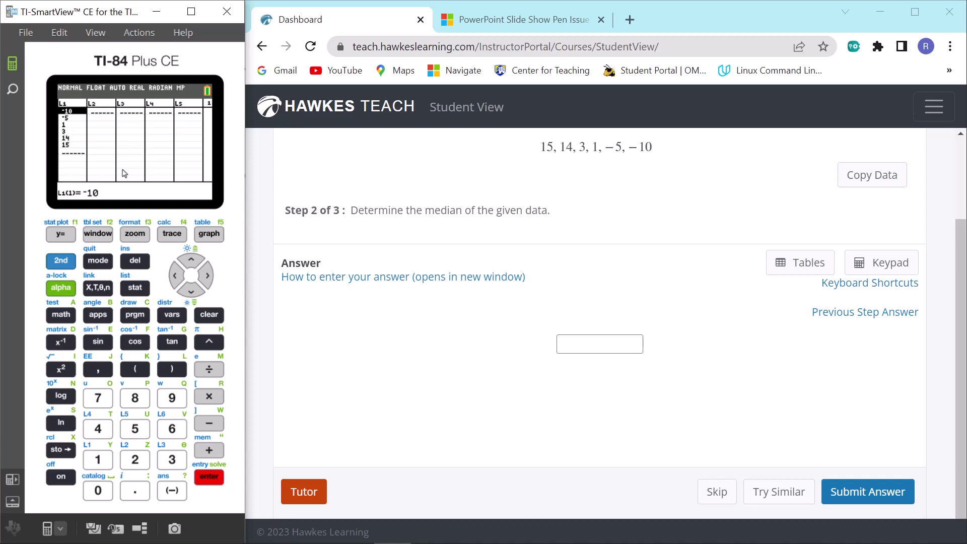
{"action": "left_click_drag", "start_coordinate": [246, 227], "coordinate": [286, 228]}
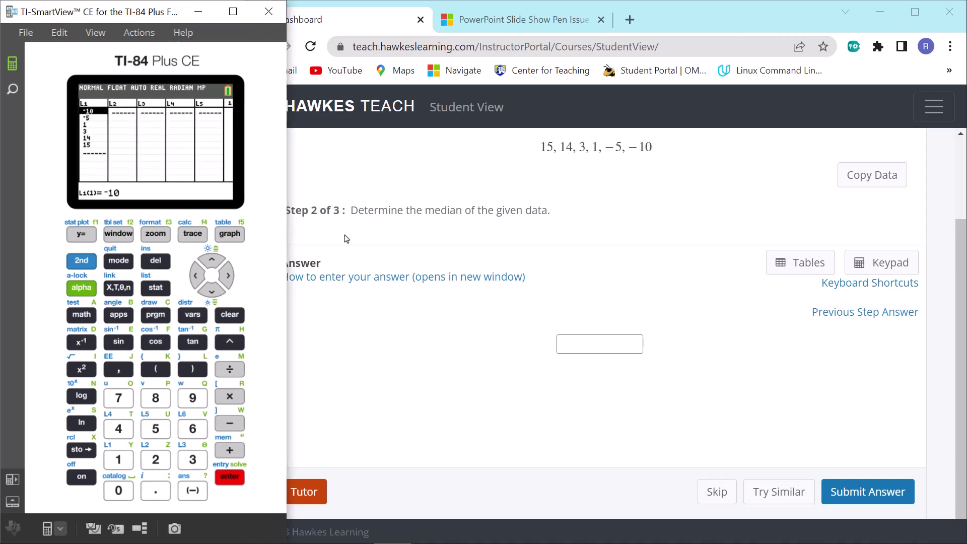
Enter 2 as the median in Hawkes, submit it, and advance to the mode step
{"action": "left_click", "coordinate": [513, 367]}
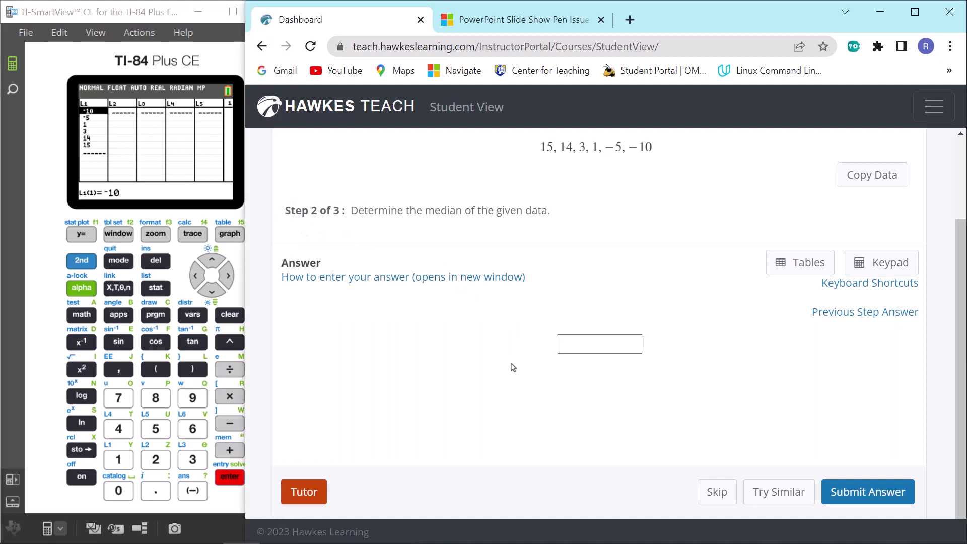
{"action": "left_click", "coordinate": [576, 344]}
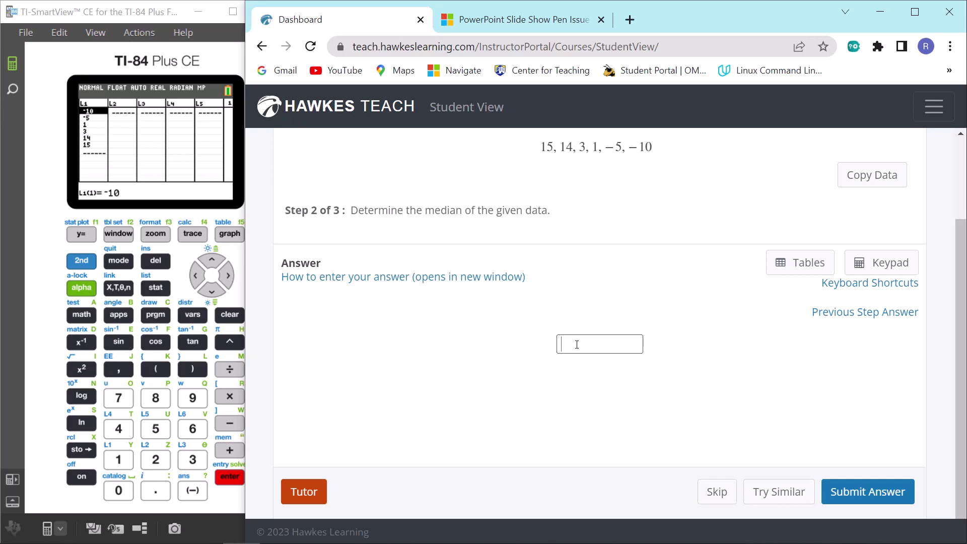
{"action": "key", "text": "Return"}
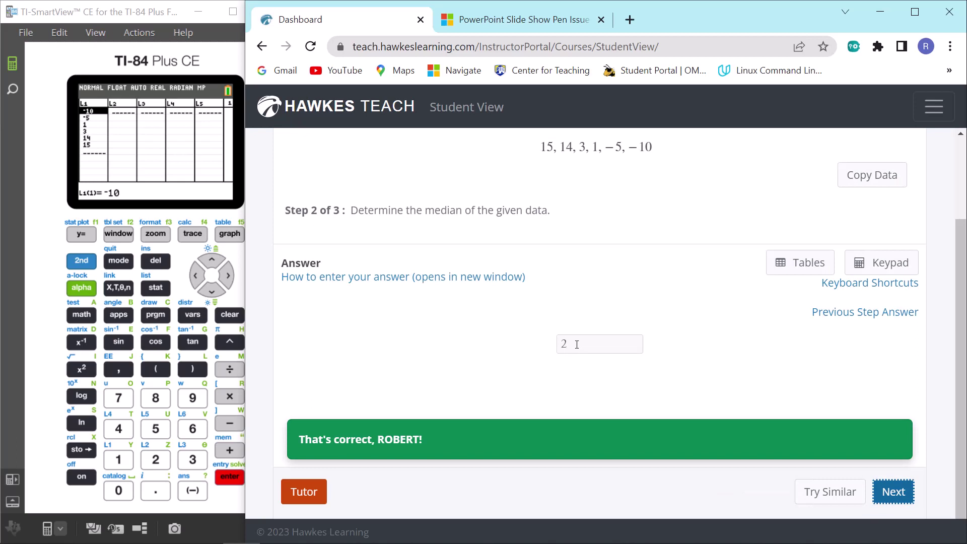
{"action": "key", "text": "Return"}
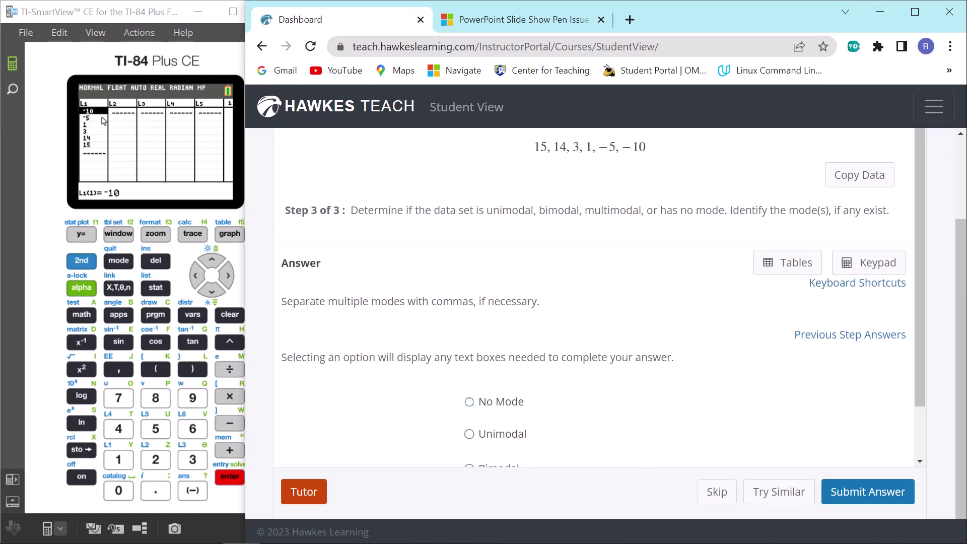
Submit No Mode as the answer and show Previous Step Answers (Mean 3, Median 2)
{"action": "left_click", "coordinate": [467, 402]}
{"action": "left_click", "coordinate": [875, 493]}
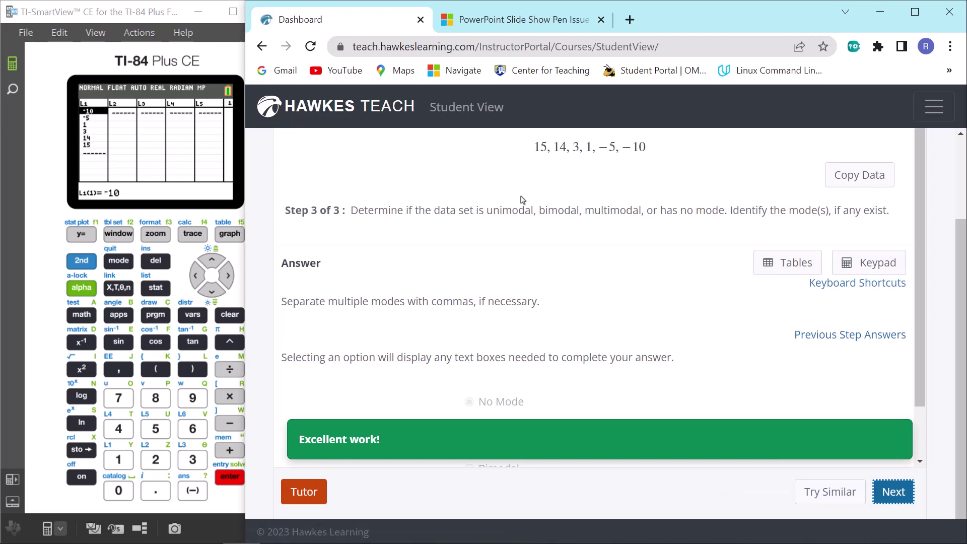
{"action": "left_click", "coordinate": [826, 335]}
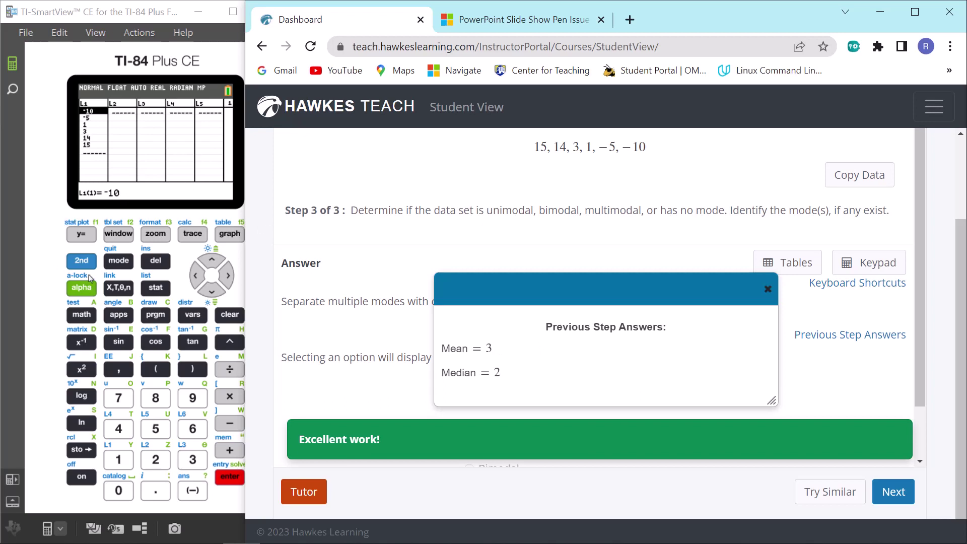
Run 1-Var Stats on L1, scroll to Med=2 and Q3=14, then go to the next Hawkes question
{"action": "left_click", "coordinate": [156, 288]}
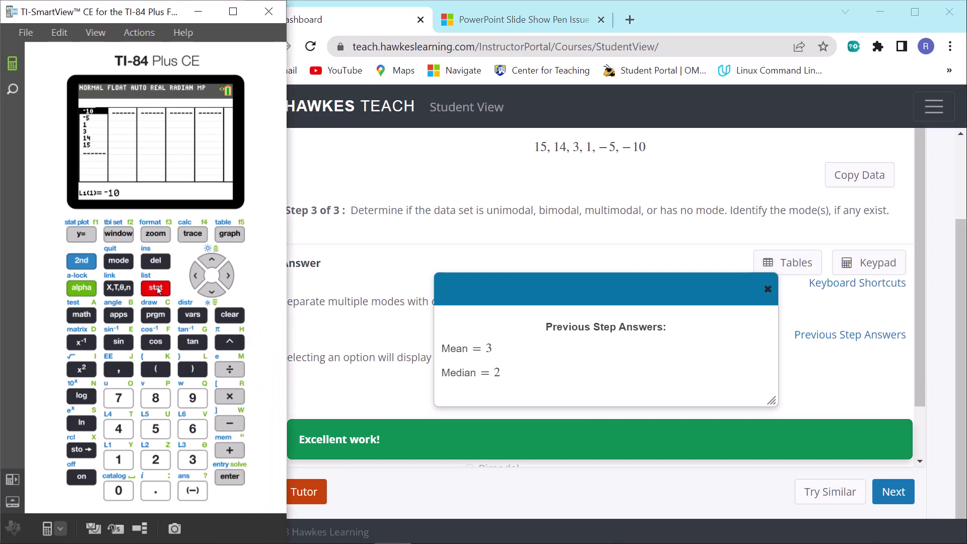
{"action": "left_click", "coordinate": [228, 277]}
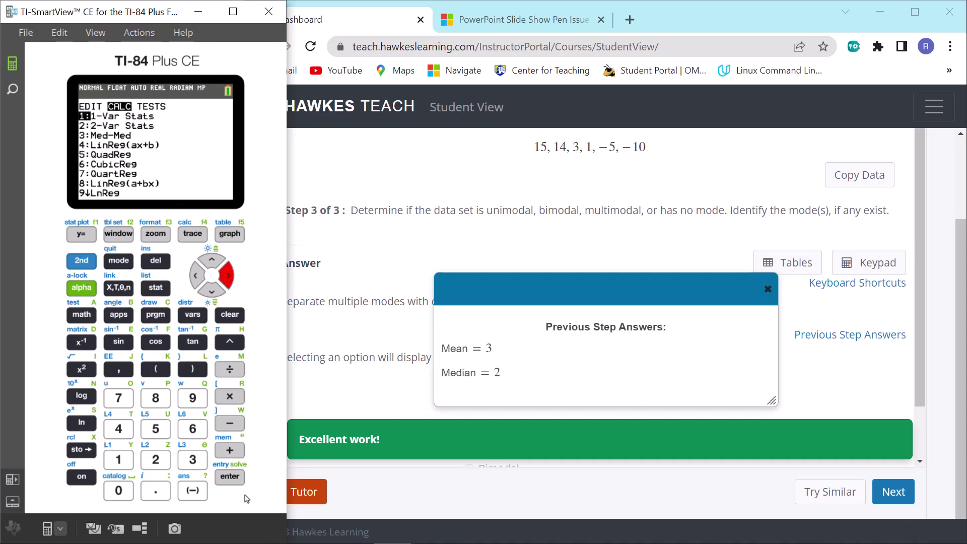
{"action": "left_click", "coordinate": [231, 477]}
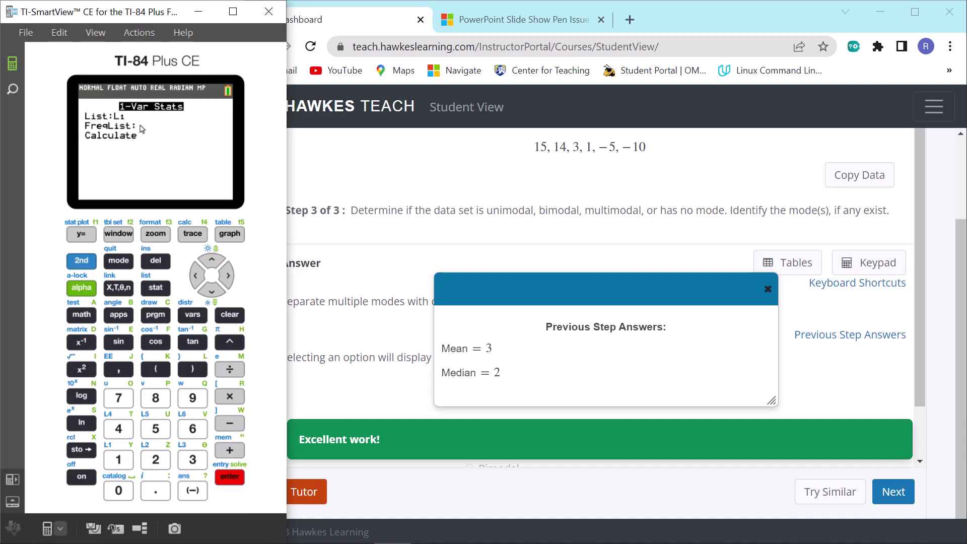
{"action": "left_click", "coordinate": [212, 290]}
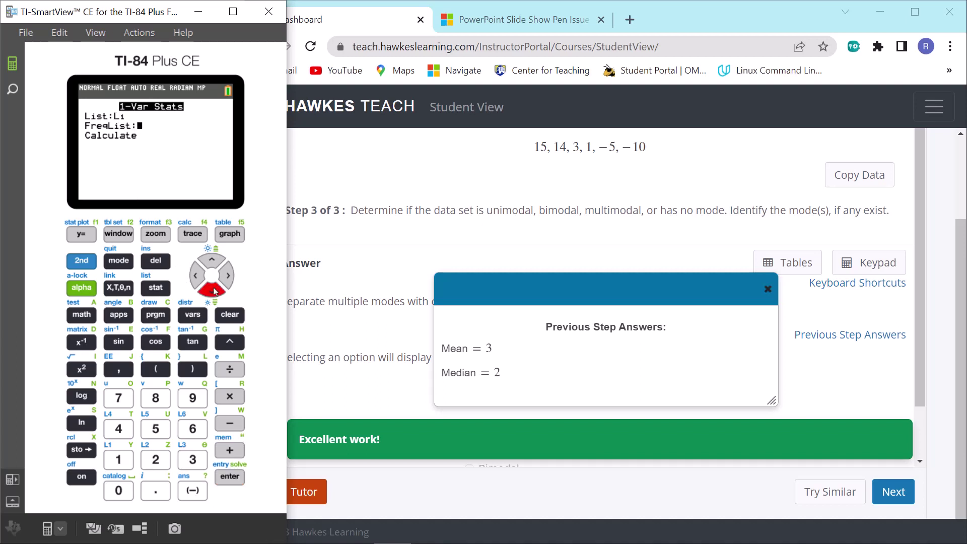
{"action": "left_click", "coordinate": [214, 291]}
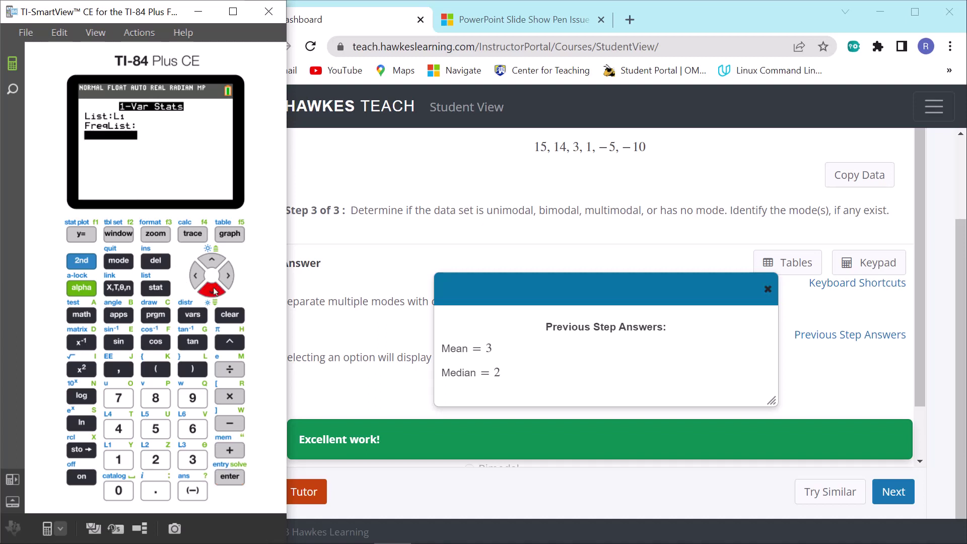
{"action": "left_click", "coordinate": [231, 475]}
{"action": "left_click", "coordinate": [231, 476]}
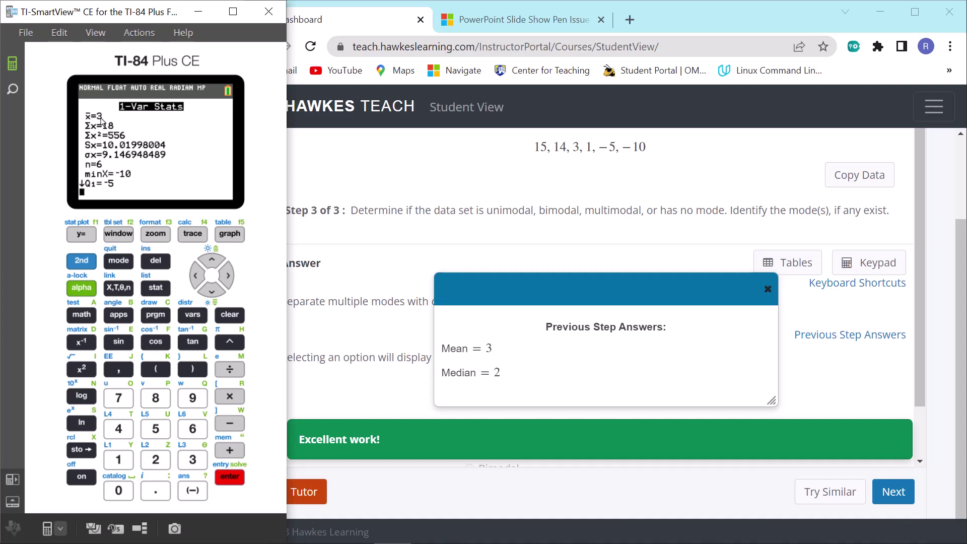
{"action": "left_click", "coordinate": [212, 291]}
{"action": "left_click", "coordinate": [213, 292]}
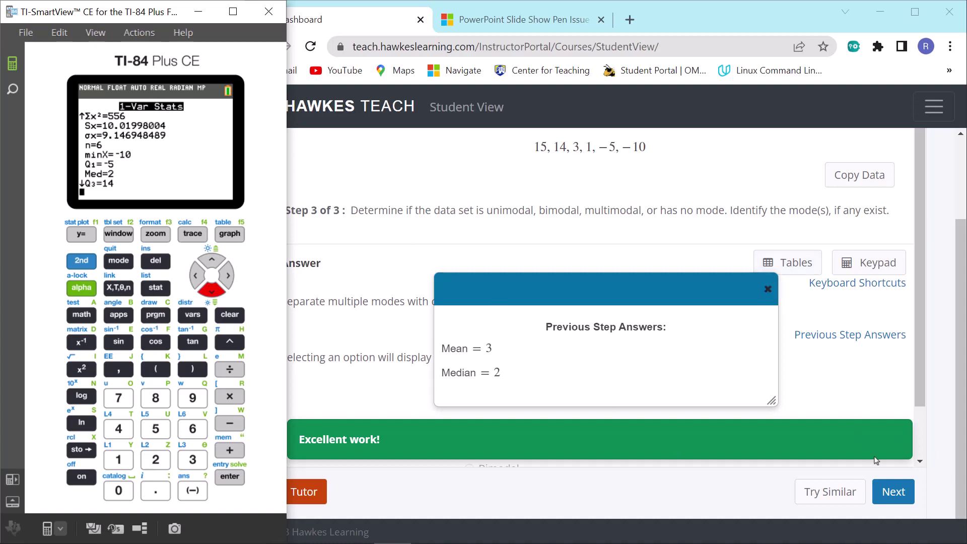
{"action": "left_click", "coordinate": [889, 491]}
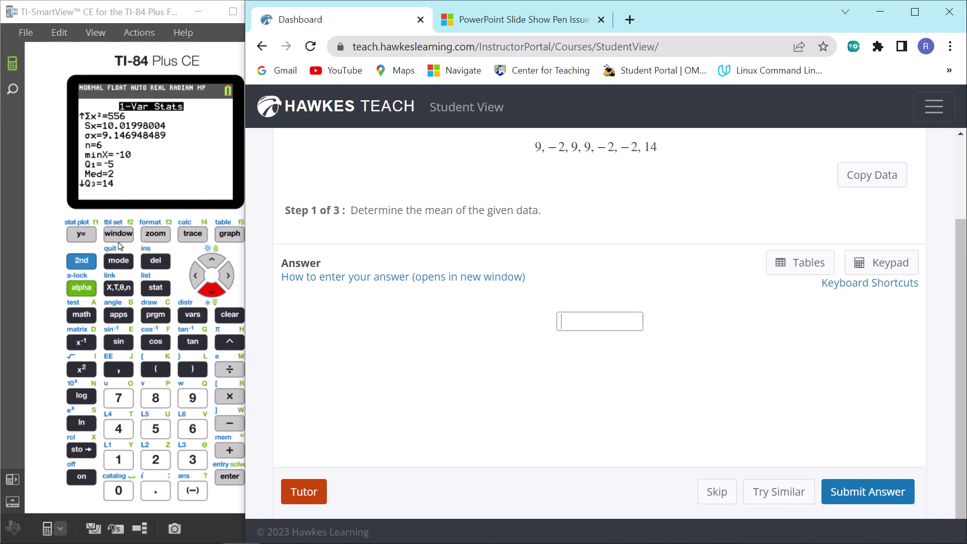
Clear the previous values from list L1 in the STAT list editor
{"action": "left_click", "coordinate": [155, 288]}
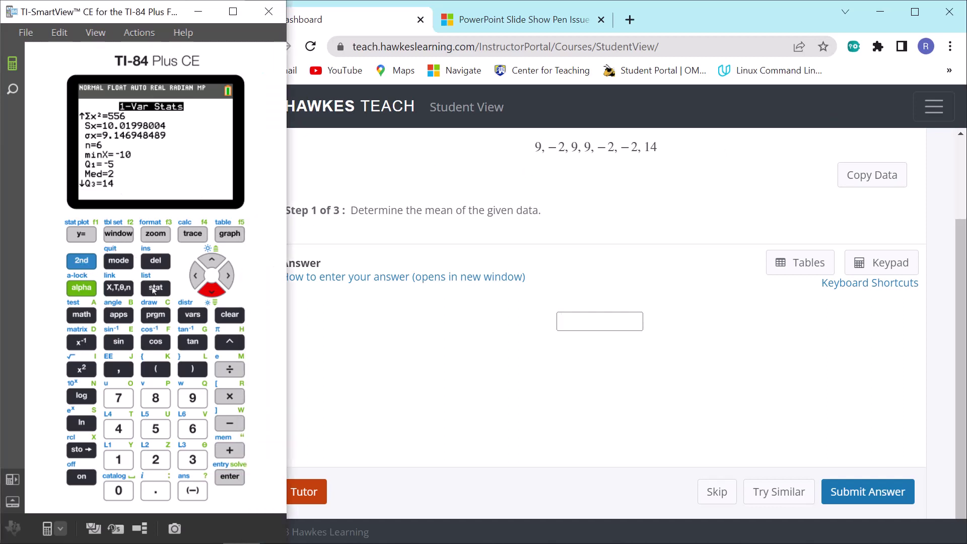
{"action": "left_click", "coordinate": [155, 289]}
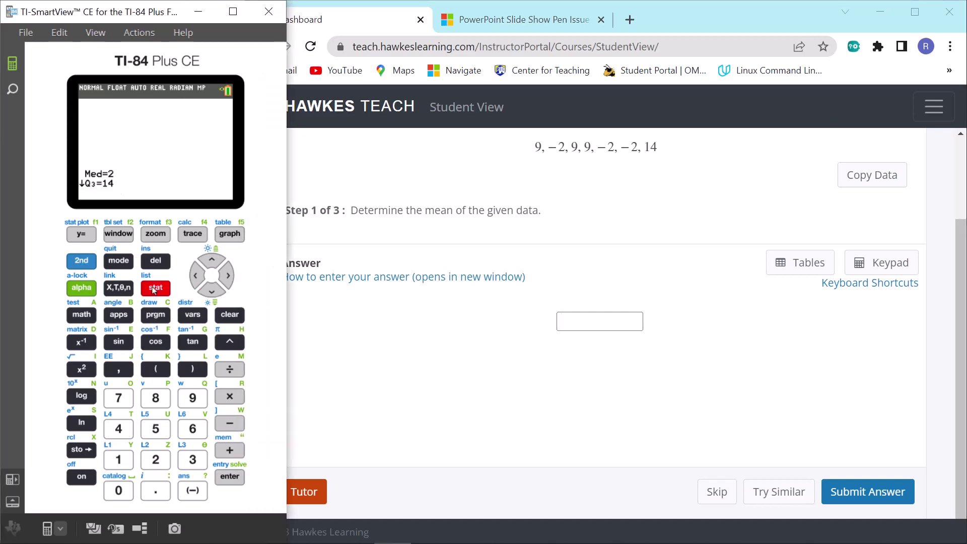
{"action": "left_click", "coordinate": [234, 481]}
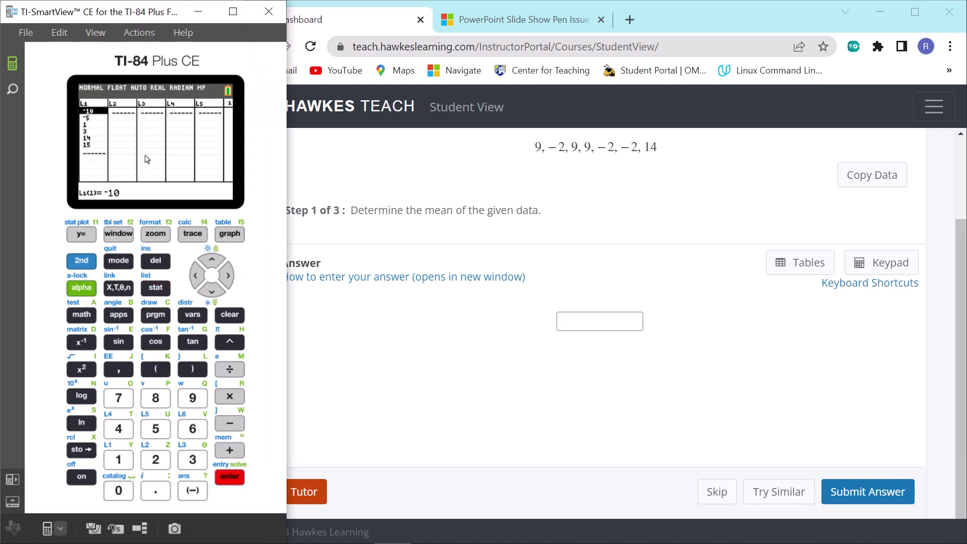
{"action": "left_click", "coordinate": [211, 259]}
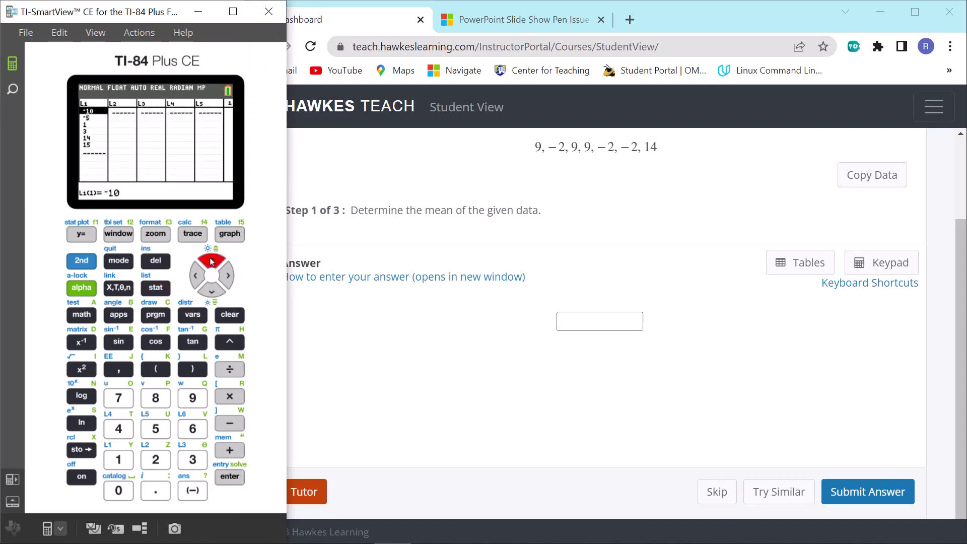
{"action": "left_click", "coordinate": [230, 315]}
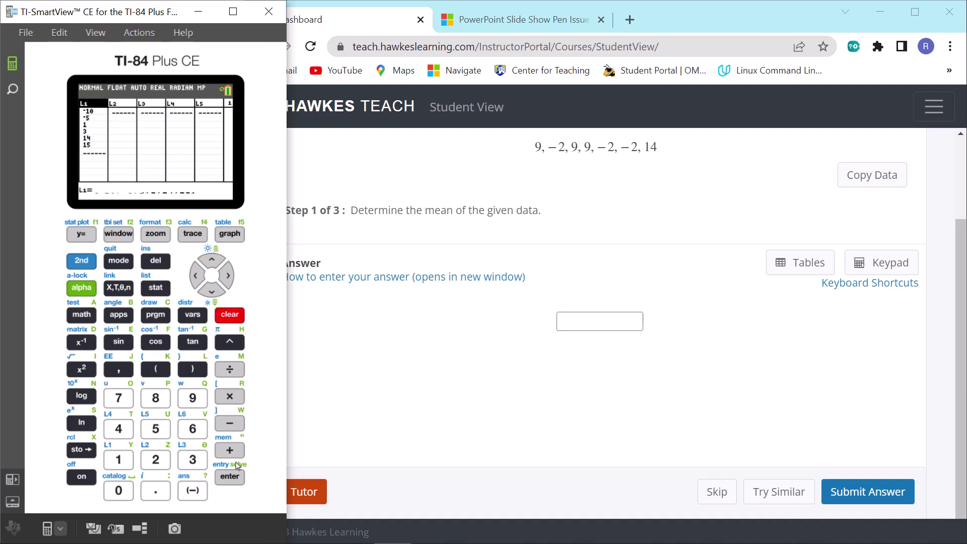
{"action": "left_click", "coordinate": [239, 477]}
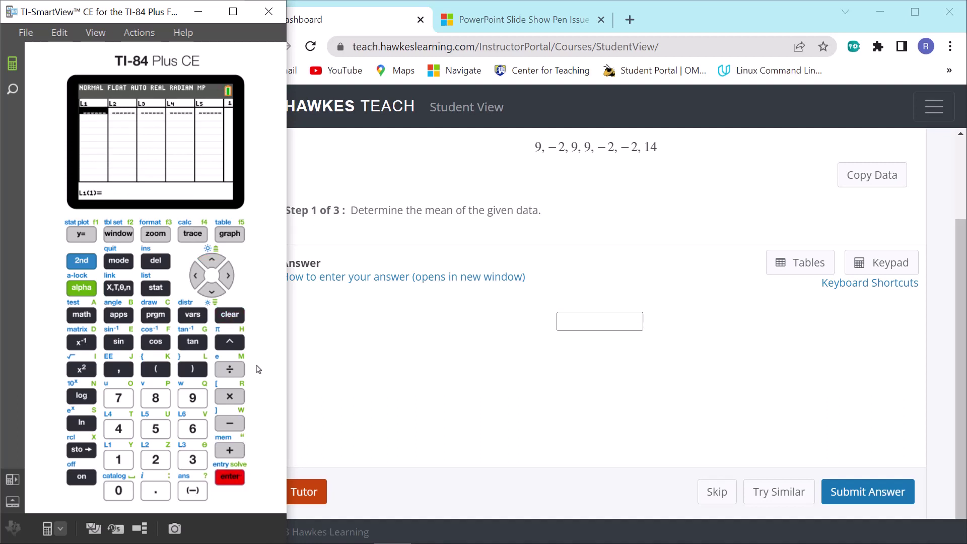
Enter 9, −2, 9 and 9 as the first four L1 values
{"action": "left_click", "coordinate": [193, 398]}
{"action": "left_click", "coordinate": [238, 478]}
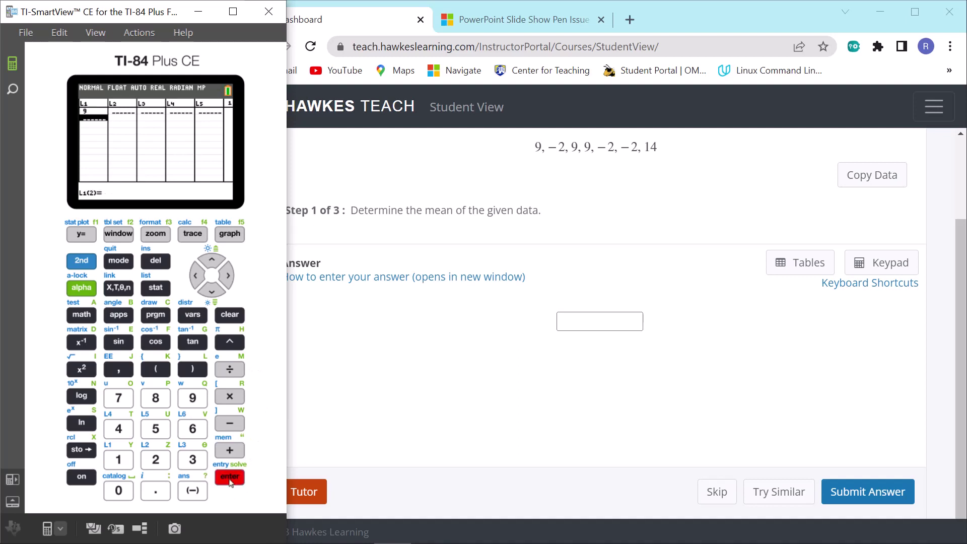
{"action": "left_click", "coordinate": [193, 493]}
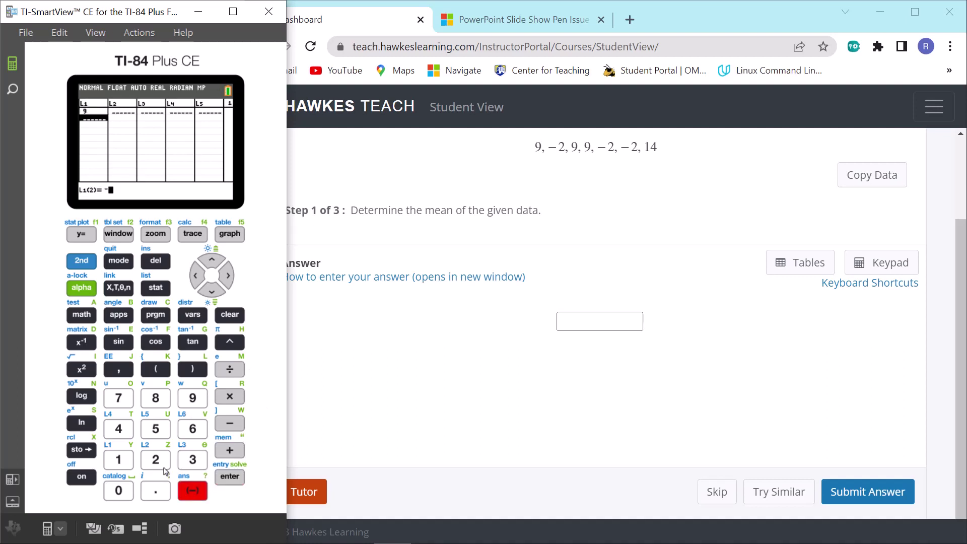
{"action": "left_click", "coordinate": [159, 461]}
{"action": "left_click", "coordinate": [239, 480]}
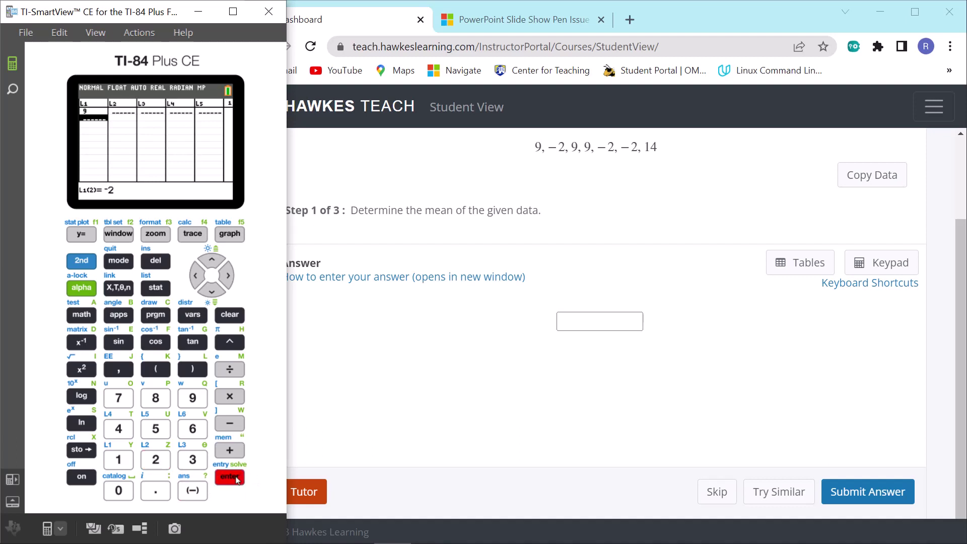
{"action": "left_click", "coordinate": [195, 400]}
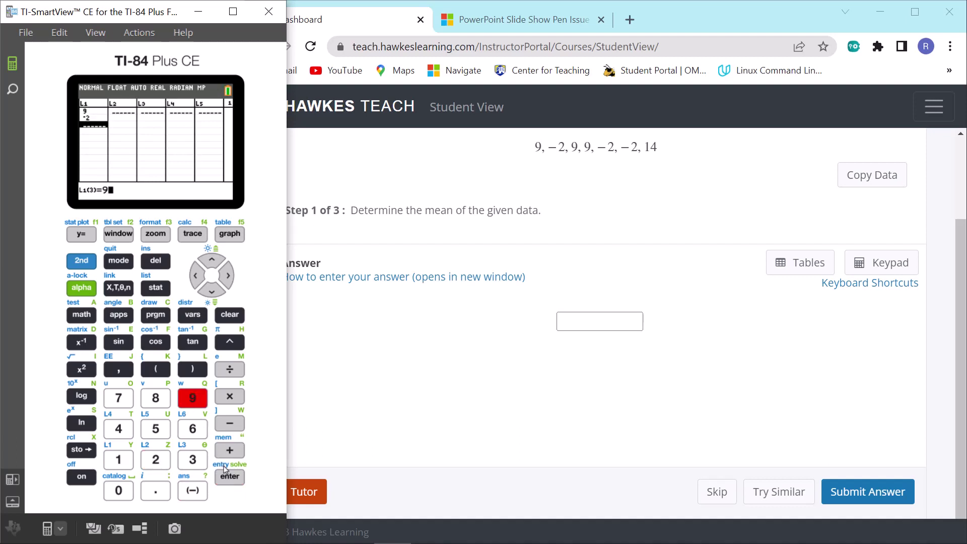
{"action": "left_click", "coordinate": [230, 476]}
{"action": "left_click", "coordinate": [200, 402]}
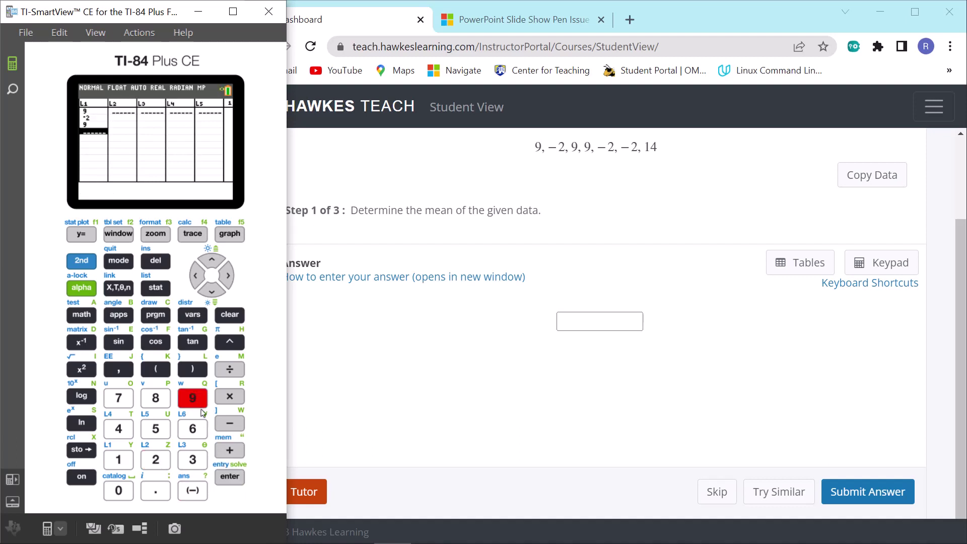
{"action": "left_click", "coordinate": [230, 476]}
Add −2, −2 and 14 to L1, deleting a stray minus sign before 14
{"action": "left_click", "coordinate": [193, 491]}
{"action": "left_click", "coordinate": [161, 459]}
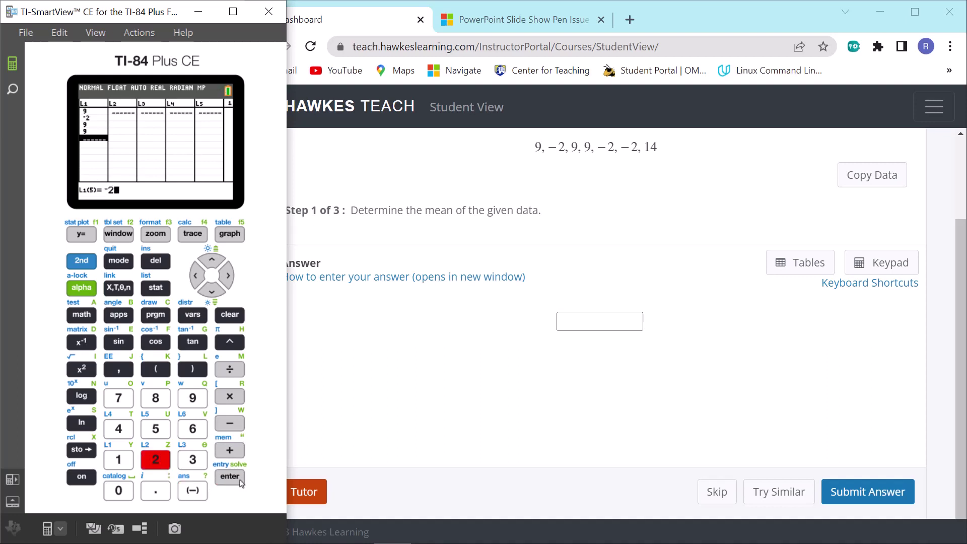
{"action": "left_click", "coordinate": [238, 482]}
{"action": "left_click", "coordinate": [193, 494]}
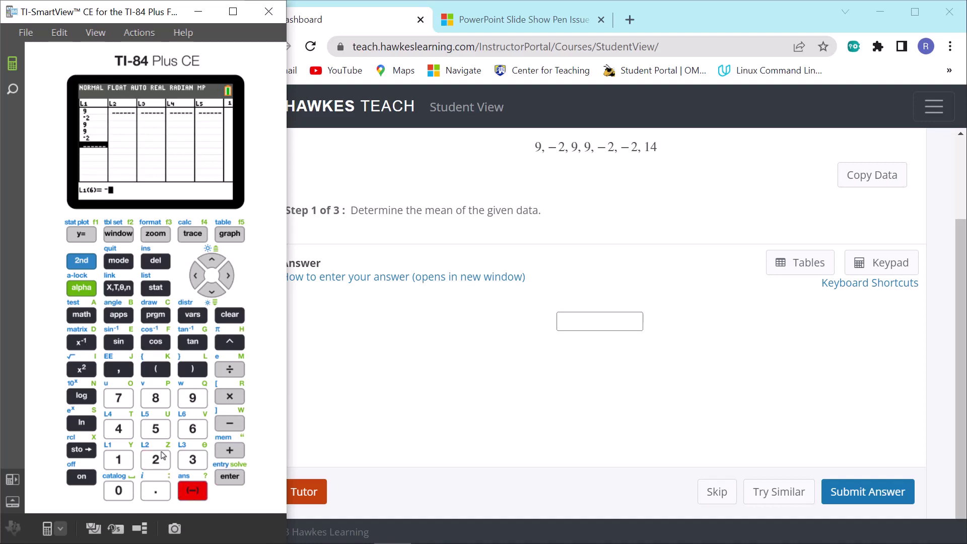
{"action": "left_click", "coordinate": [156, 459]}
{"action": "left_click", "coordinate": [235, 478]}
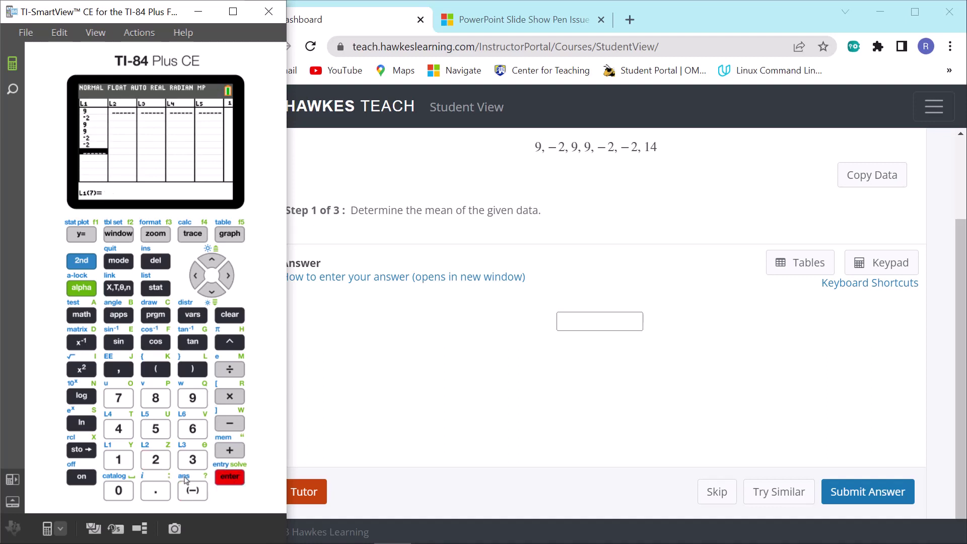
{"action": "left_click", "coordinate": [129, 448]}
{"action": "left_click", "coordinate": [129, 435]}
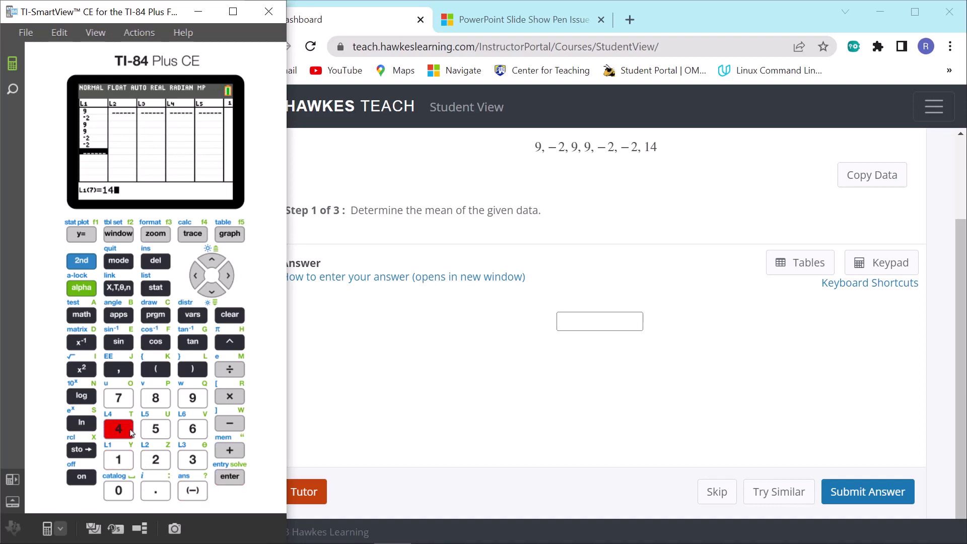
{"action": "left_click", "coordinate": [193, 494]}
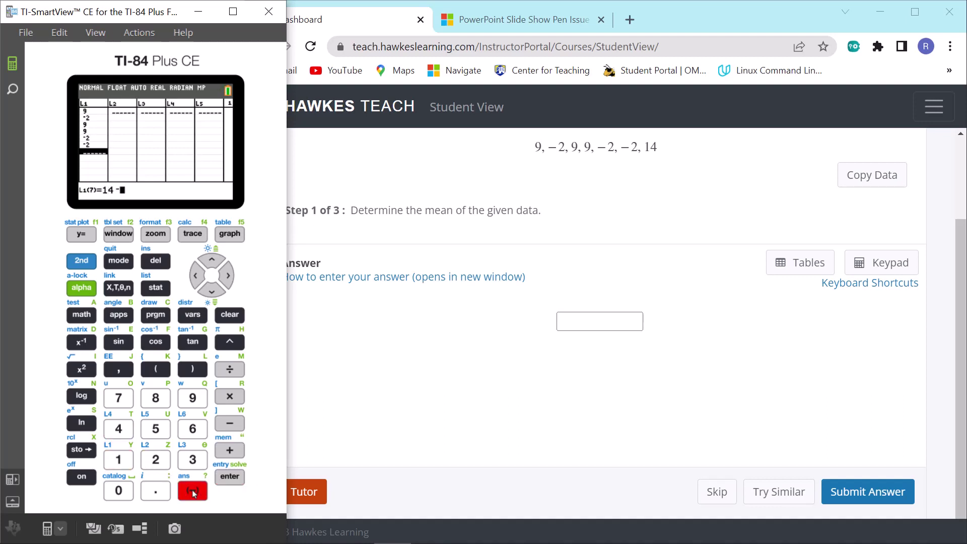
{"action": "left_click", "coordinate": [196, 278]}
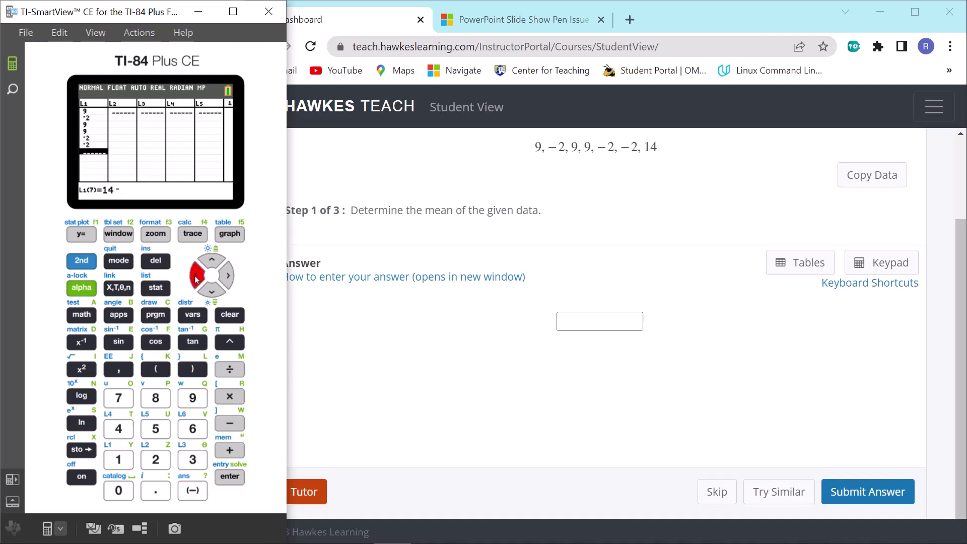
{"action": "left_click", "coordinate": [155, 261]}
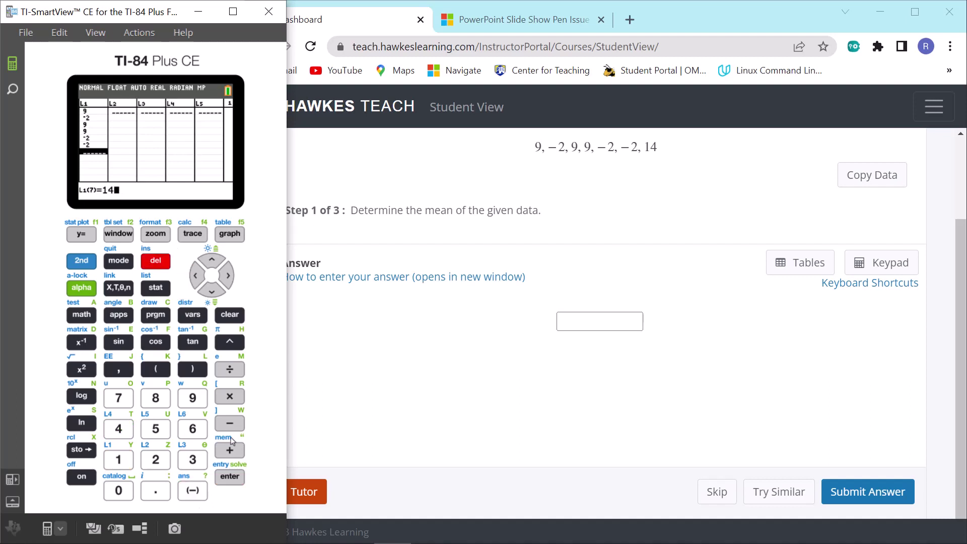
{"action": "left_click", "coordinate": [230, 476]}
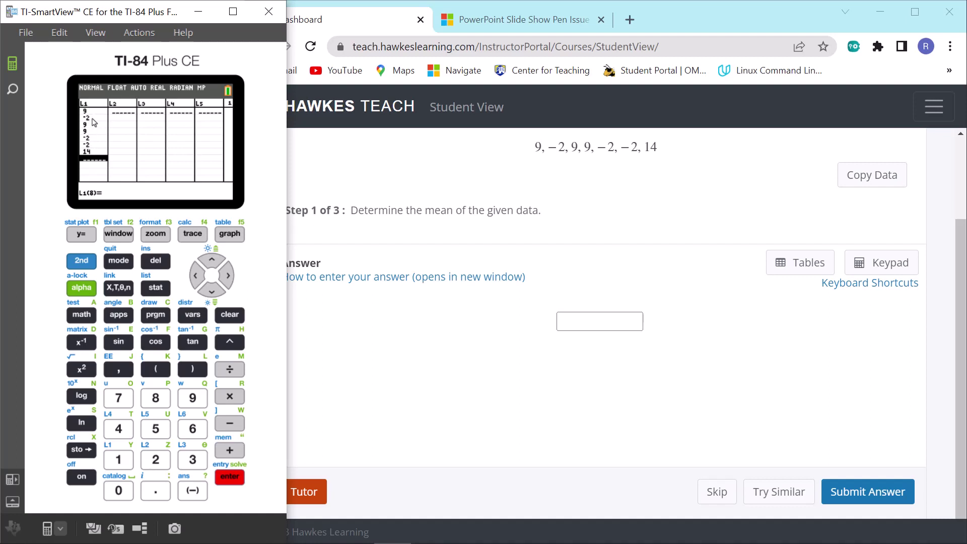
Run 1-Var Stats on L1 to get mean 5, Σx=35 and n=7
{"action": "left_click", "coordinate": [160, 291]}
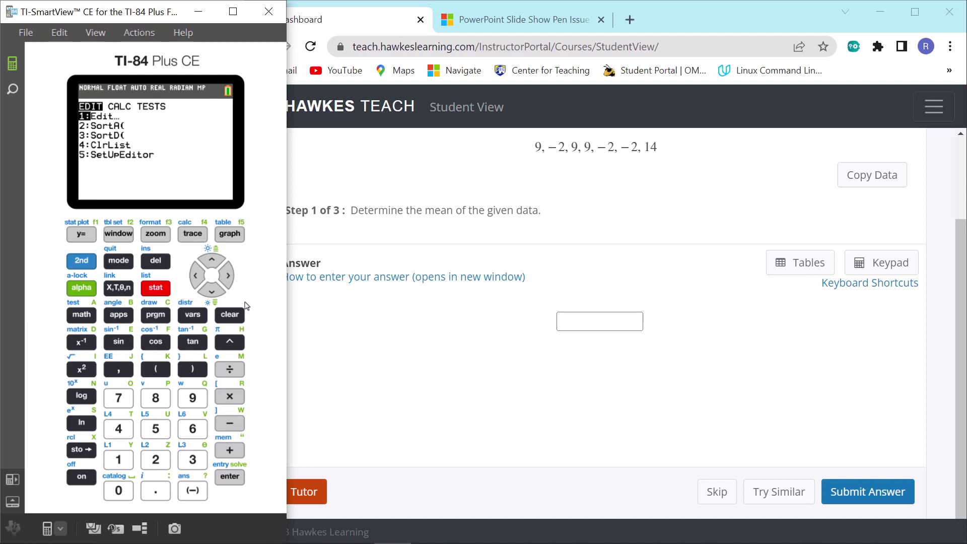
{"action": "left_click", "coordinate": [233, 278]}
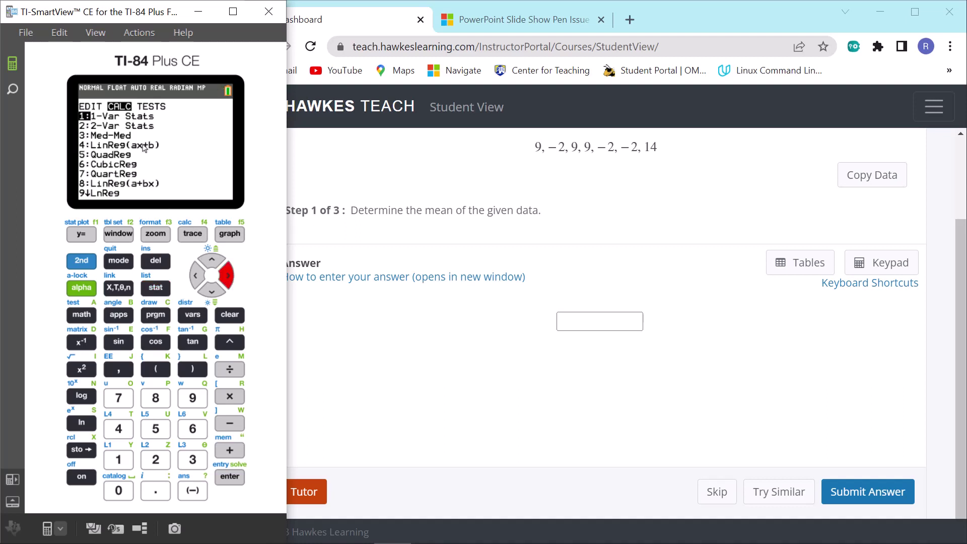
{"action": "left_click", "coordinate": [230, 479]}
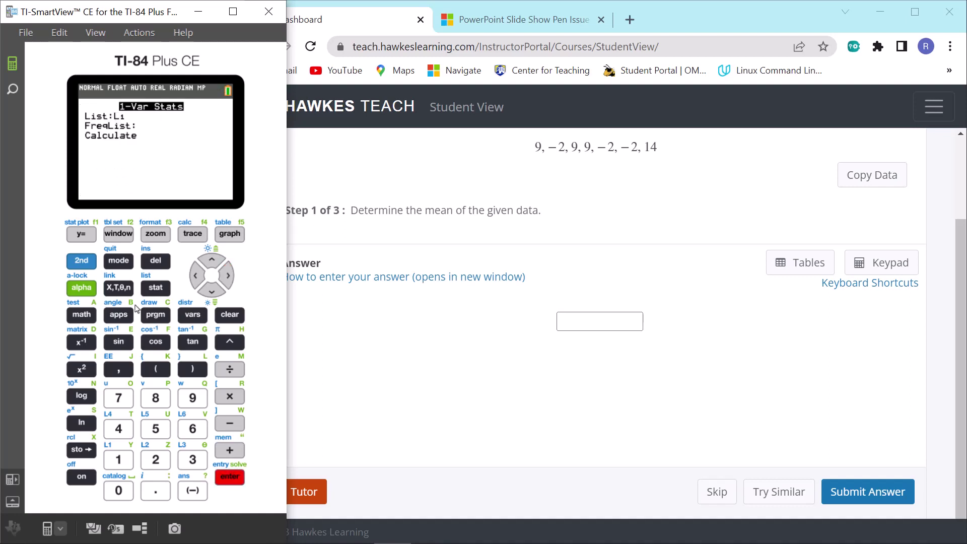
{"action": "left_click", "coordinate": [234, 478]}
{"action": "left_click", "coordinate": [234, 479]}
{"action": "left_click", "coordinate": [234, 478]}
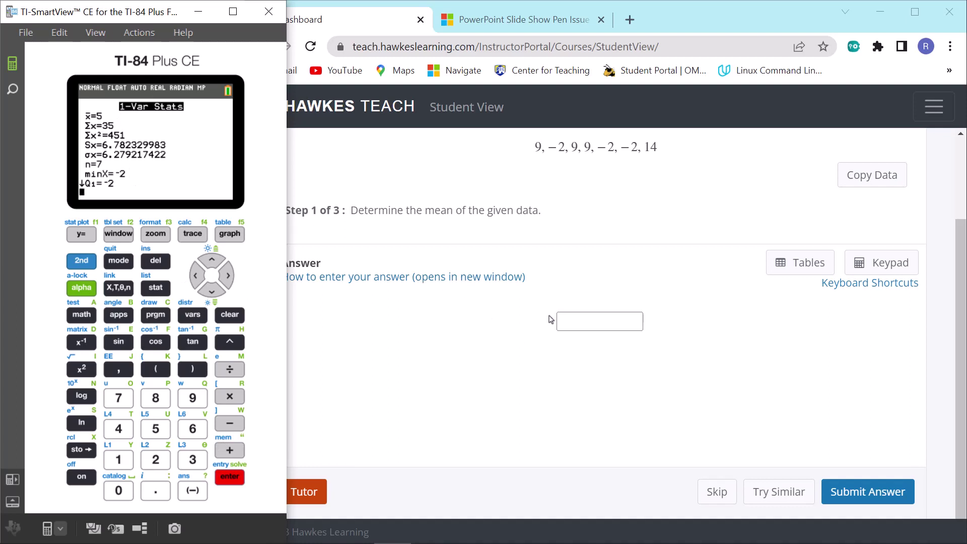
{"action": "left_click", "coordinate": [590, 321]}
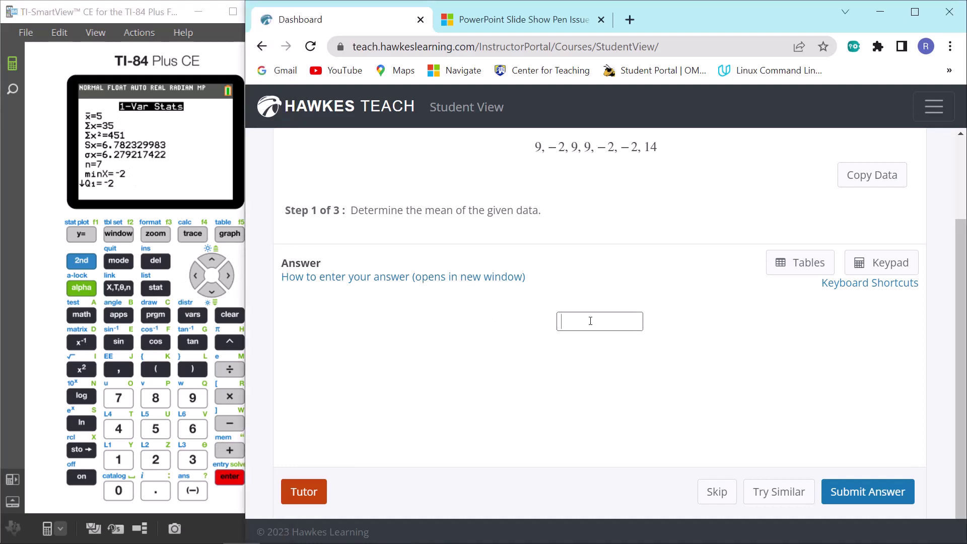
Submit 5.0 as the mean and advance to the median step
{"action": "type", "text": "5.0"}
{"action": "key", "text": "Return"}
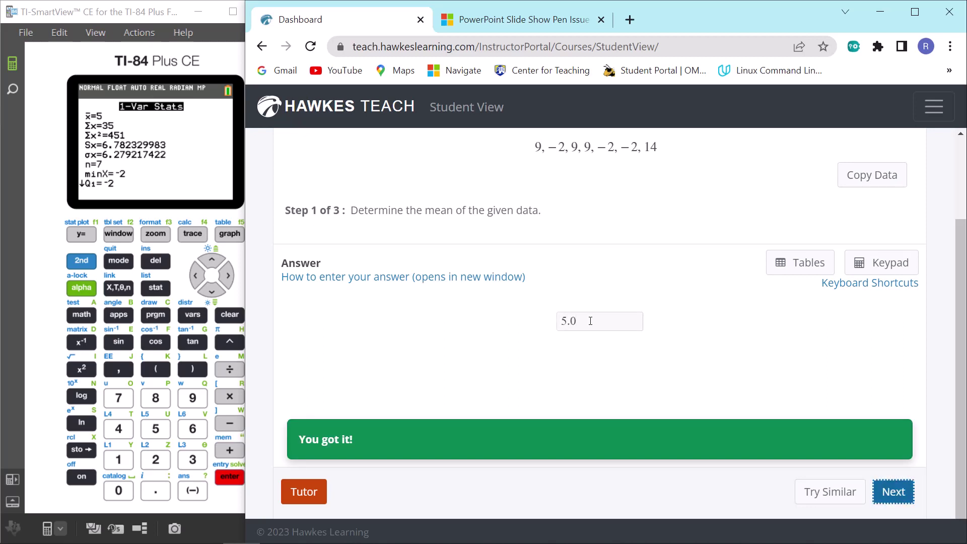
{"action": "key", "text": "Return"}
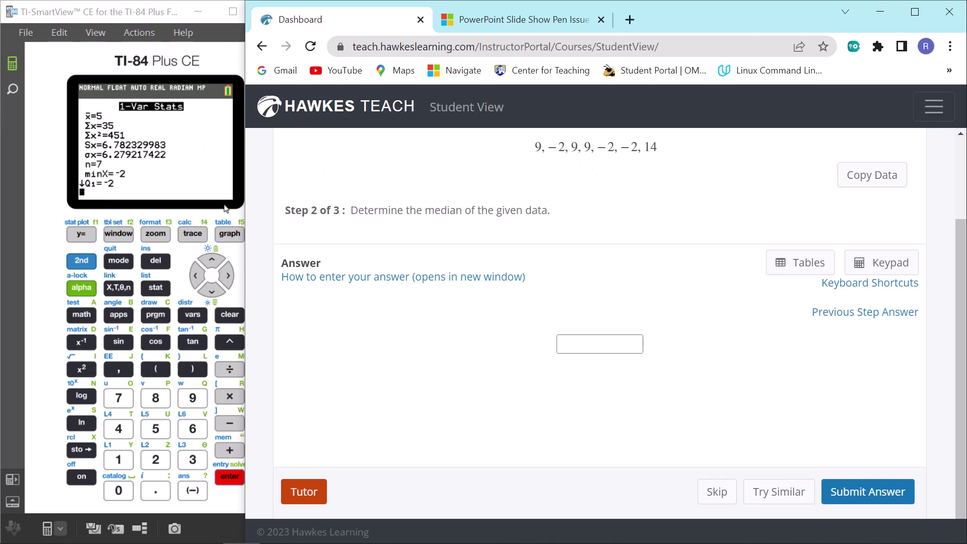
Read Med=9 from the calculator stats, submit 9 as the median, and advance
{"action": "left_click", "coordinate": [216, 294]}
{"action": "left_click", "coordinate": [216, 294]}
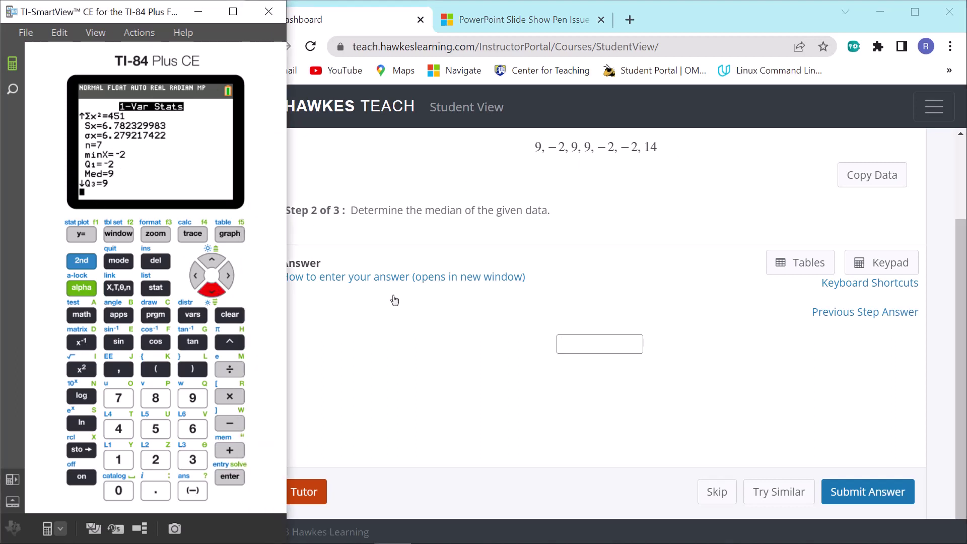
{"action": "left_click", "coordinate": [560, 341]}
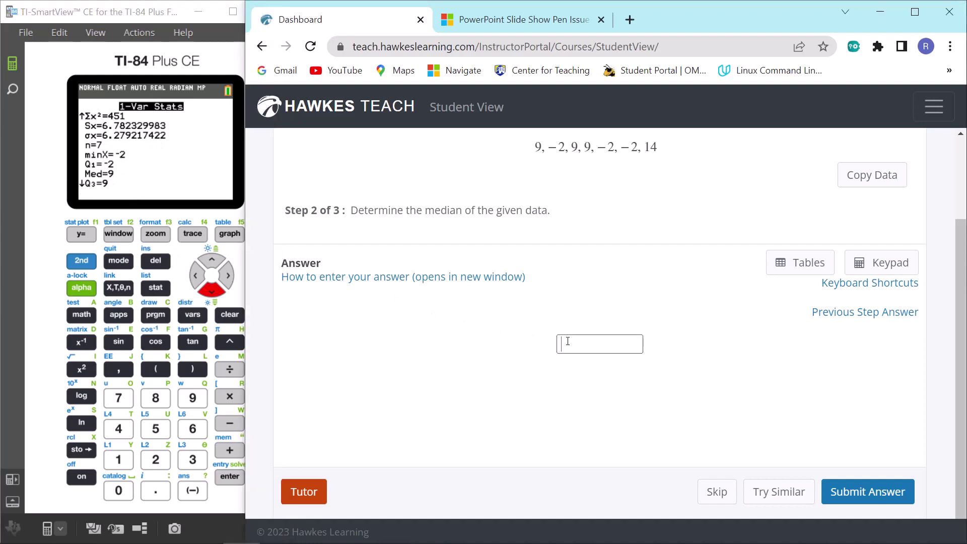
{"action": "type", "text": "9"}
{"action": "left_click", "coordinate": [866, 494]}
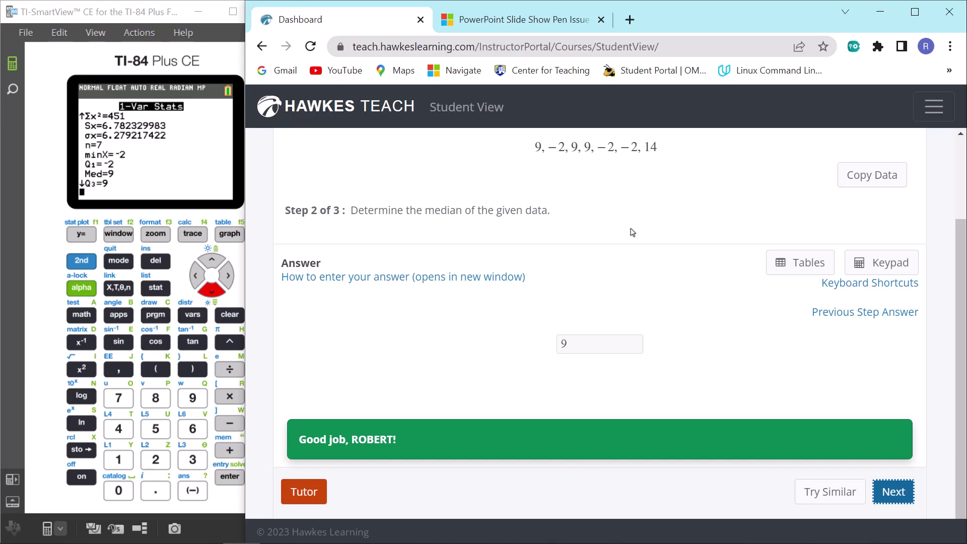
{"action": "left_click", "coordinate": [888, 495]}
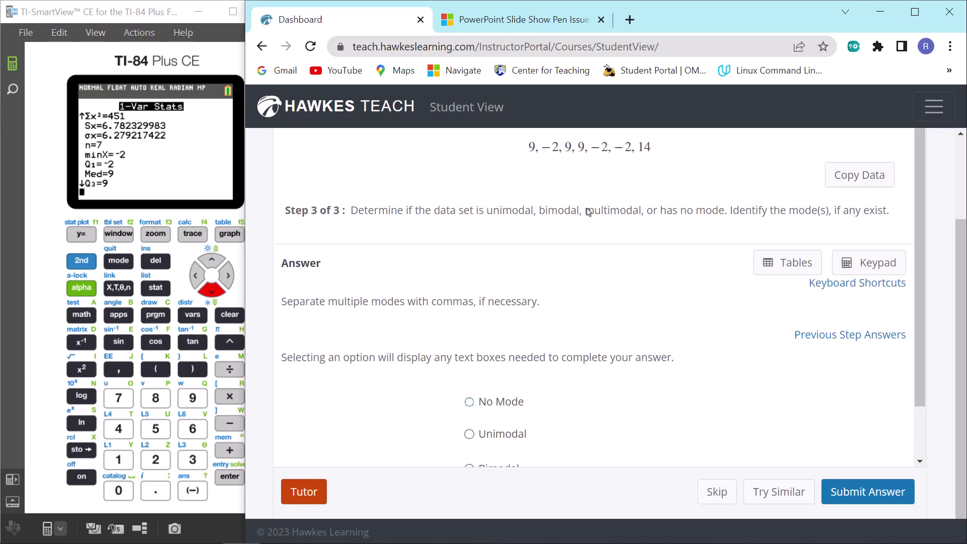
Choose Bimodal as the answer and zoom the page out
{"action": "scroll", "coordinate": [604, 252], "scroll_direction": "down", "scroll_amount": 1}
{"action": "left_click", "coordinate": [470, 408]}
{"action": "scroll", "coordinate": [584, 408], "scroll_direction": "up", "scroll_amount": 1}
{"action": "key", "text": "ctrl+minus"}
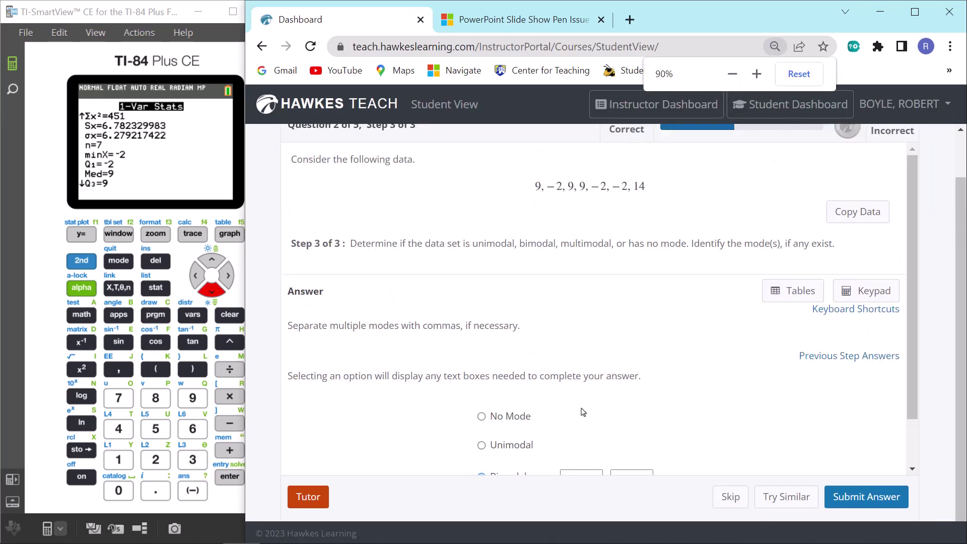
Enter the modes −2 and 9, submit them, and advance to Question 3
{"action": "scroll", "coordinate": [583, 412], "scroll_direction": "down", "scroll_amount": 1}
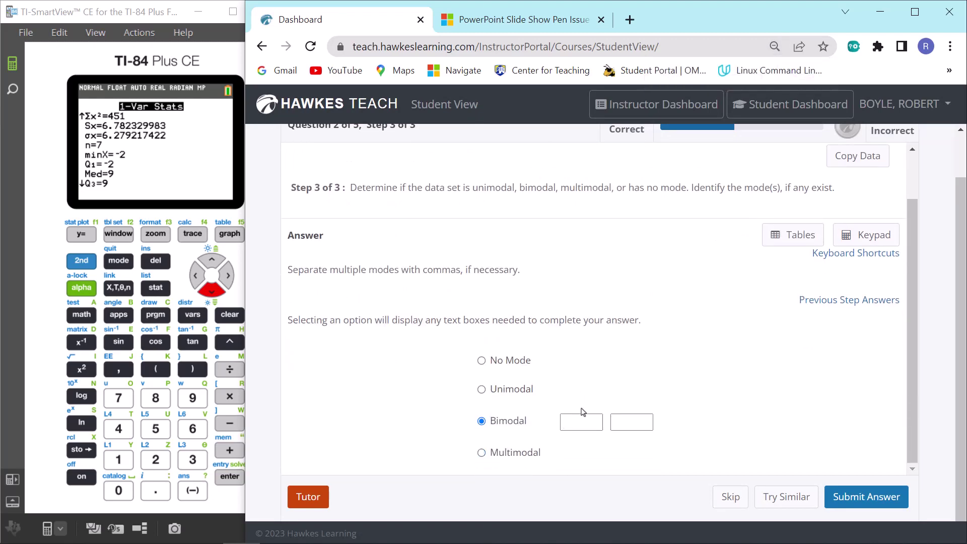
{"action": "key", "text": "ctrl+minus"}
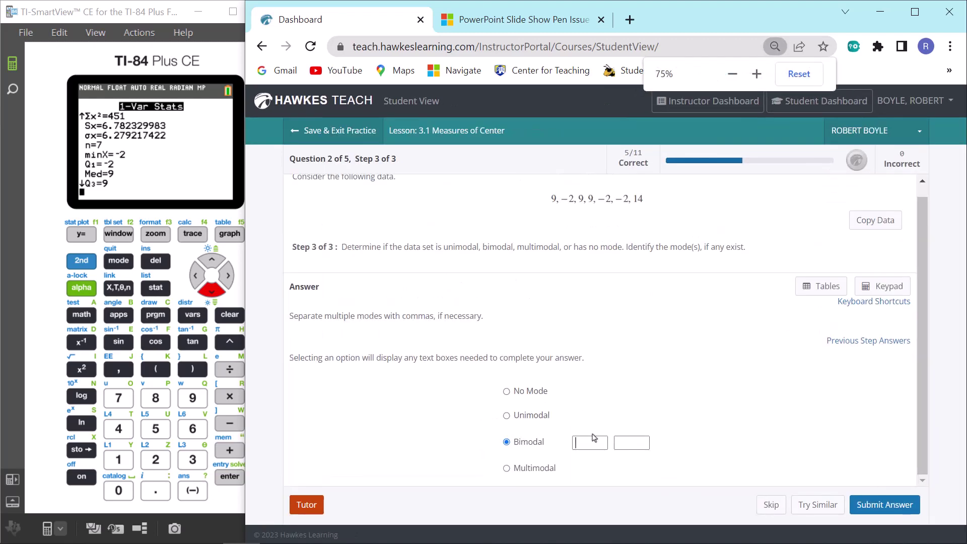
{"action": "left_click", "coordinate": [590, 443]}
{"action": "type", "text": "-2"}
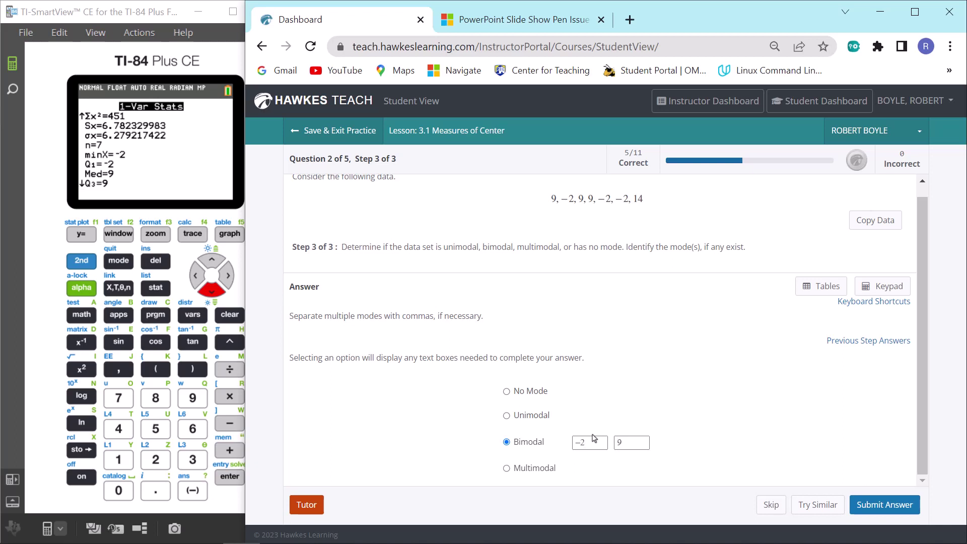
{"action": "key", "text": "Return"}
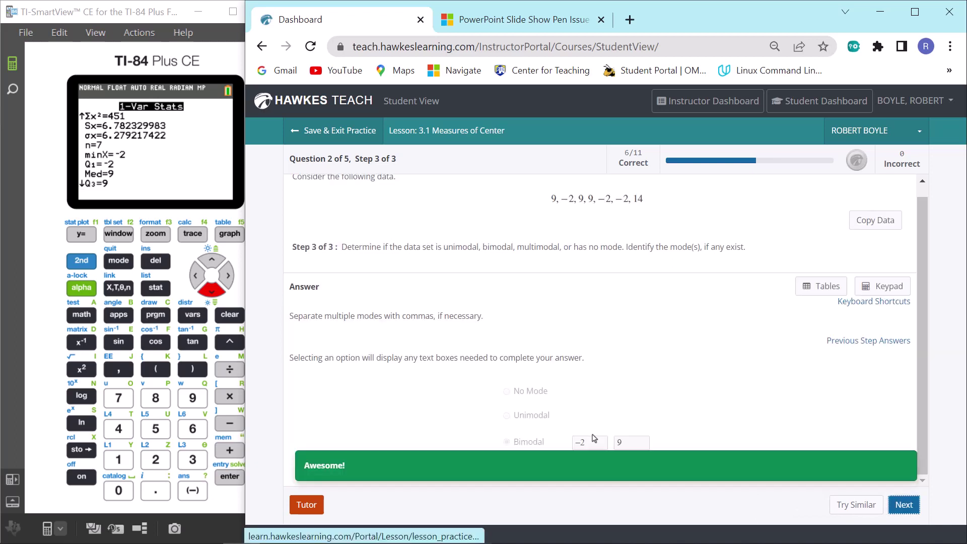
{"action": "left_click", "coordinate": [904, 505]}
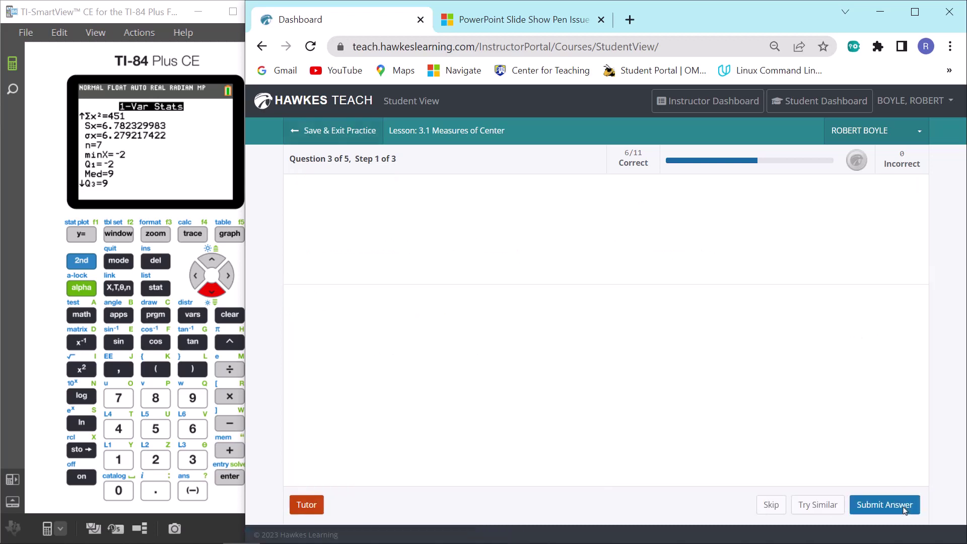
Skip Question 3 to reach weighted-mean Question 4 and bring up the calculator's STAT menu
{"action": "left_click", "coordinate": [770, 506]}
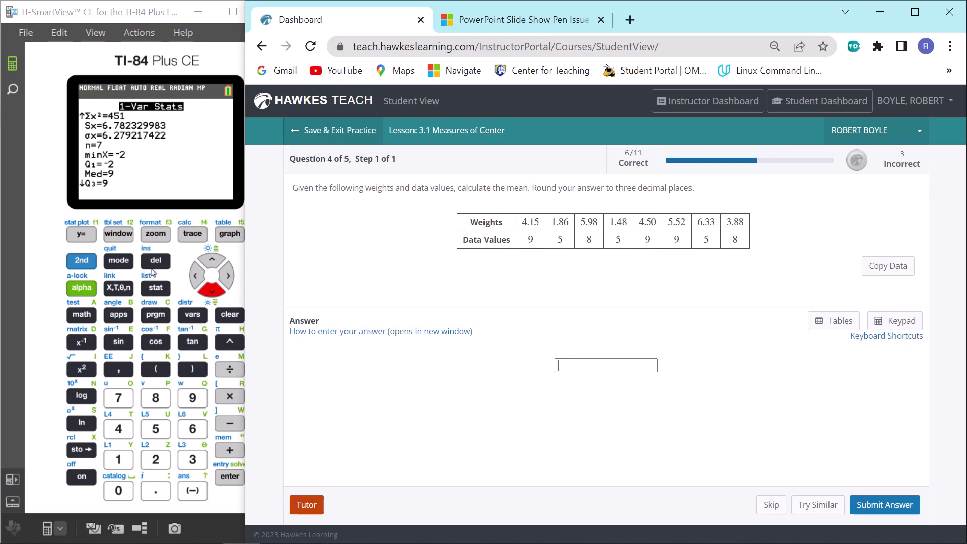
{"action": "left_click", "coordinate": [153, 286]}
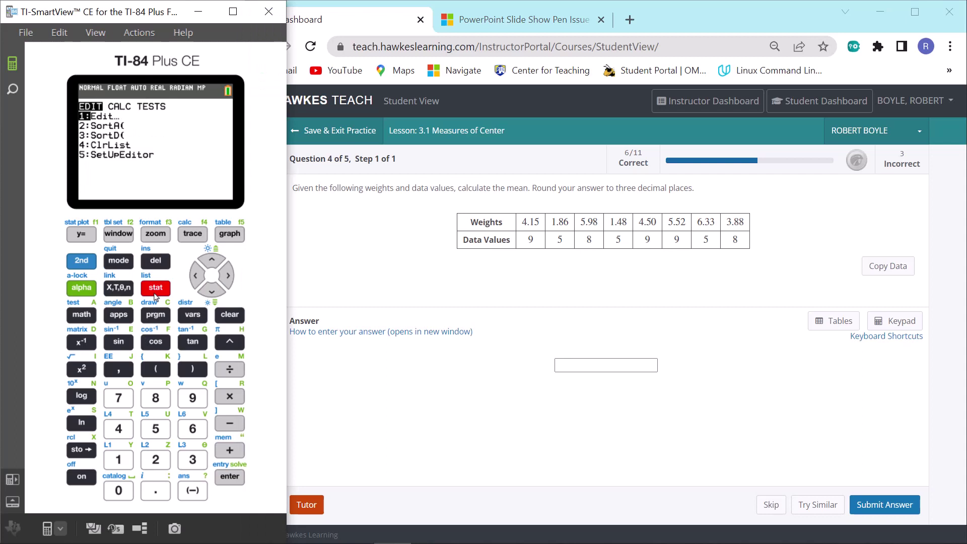
Clear the old contents of list L1 in the list editor
{"action": "left_click", "coordinate": [227, 476]}
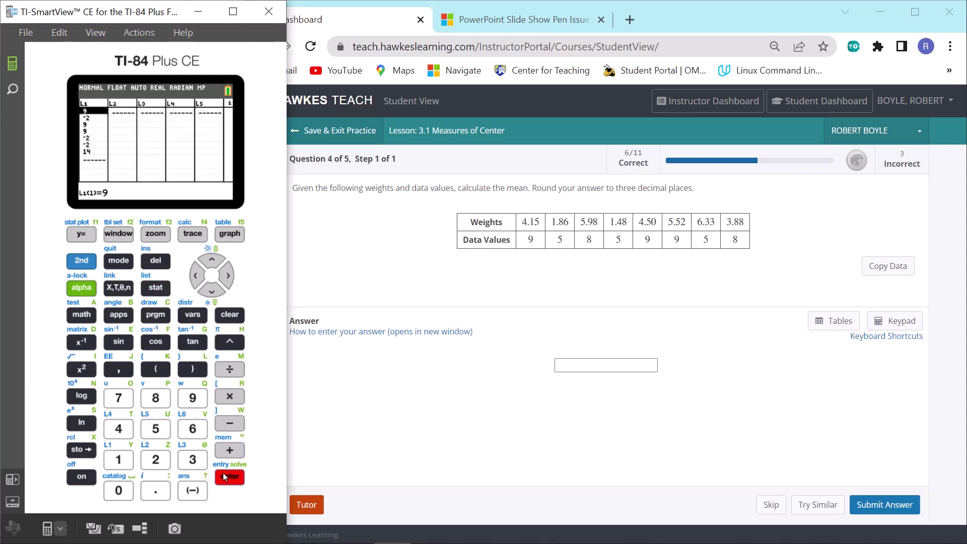
{"action": "left_click", "coordinate": [214, 267]}
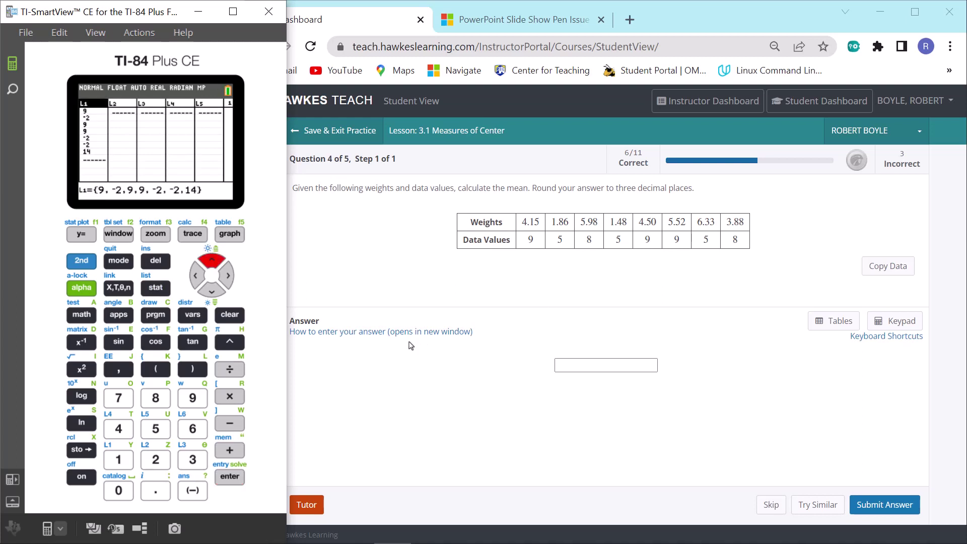
{"action": "left_click", "coordinate": [231, 316]}
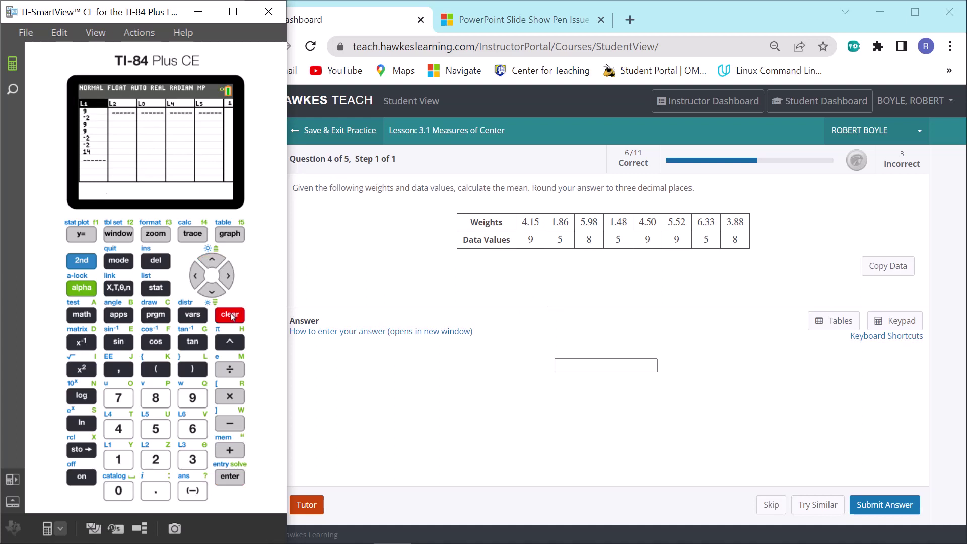
{"action": "left_click", "coordinate": [231, 479]}
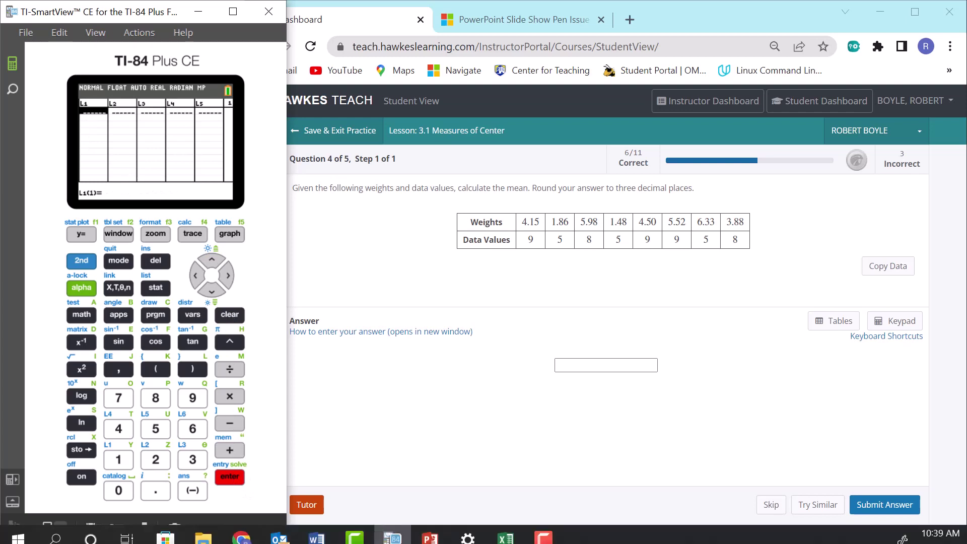
Enter 9, 5, 8, 5, 9, 9, 5, 8 into L1, then move over to L2
{"action": "mouse_move", "coordinate": [280, 528]}
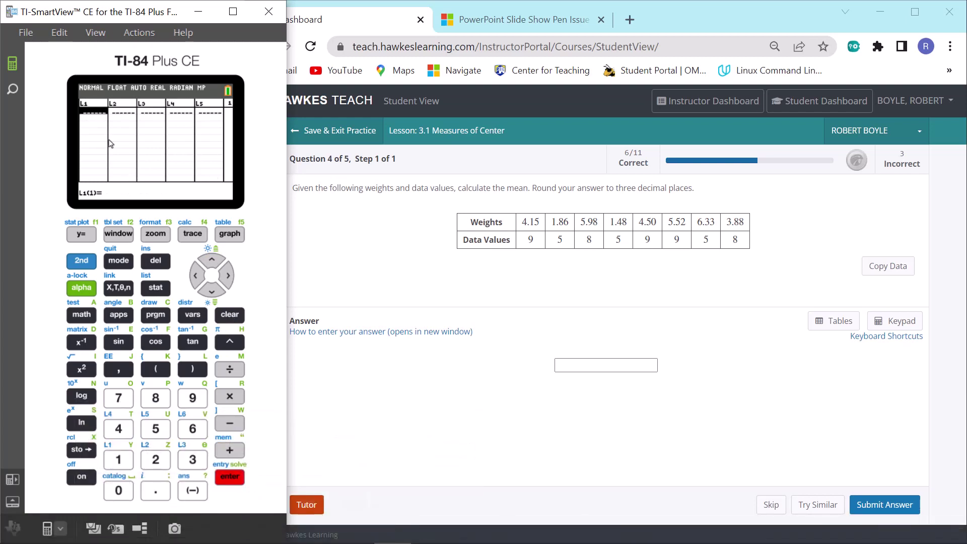
{"action": "type", "text": "9"}
{"action": "key", "text": "Return"}
{"action": "type", "text": "5"}
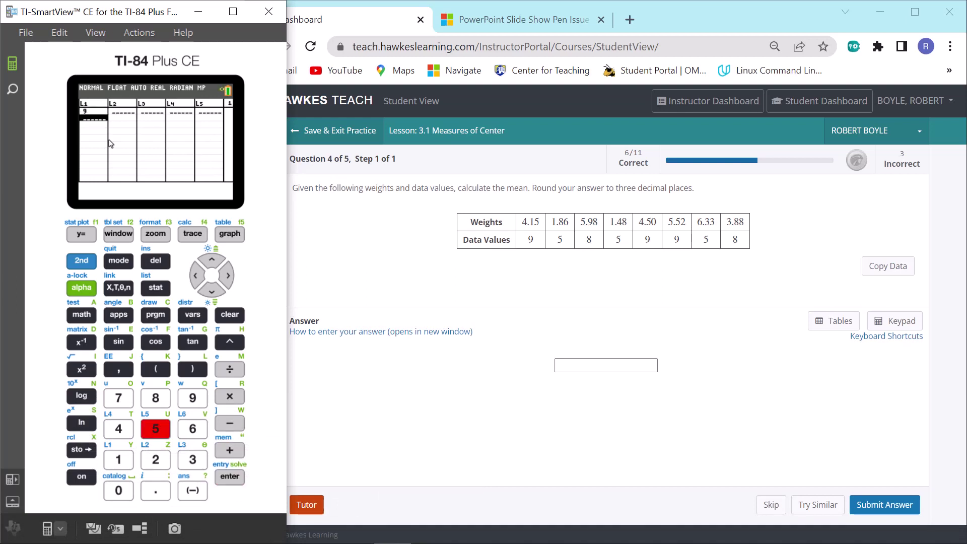
{"action": "key", "text": "Return"}
{"action": "type", "text": "8"}
{"action": "key", "text": "Return"}
{"action": "type", "text": "5"}
{"action": "key", "text": "Return"}
{"action": "type", "text": "9"}
{"action": "key", "text": "Return"}
{"action": "type", "text": "9"}
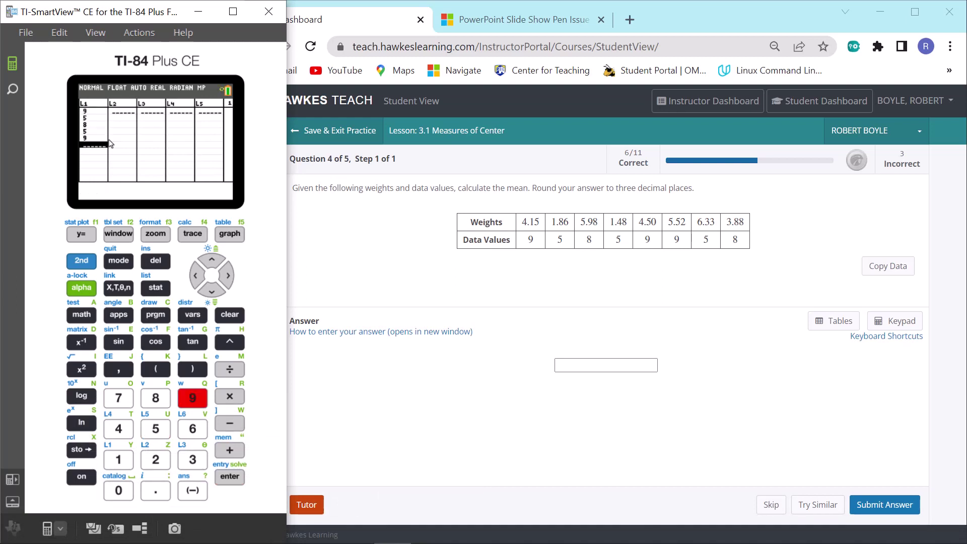
{"action": "key", "text": "Return"}
{"action": "type", "text": "5"}
{"action": "key", "text": "Return"}
{"action": "type", "text": "8)=8"}
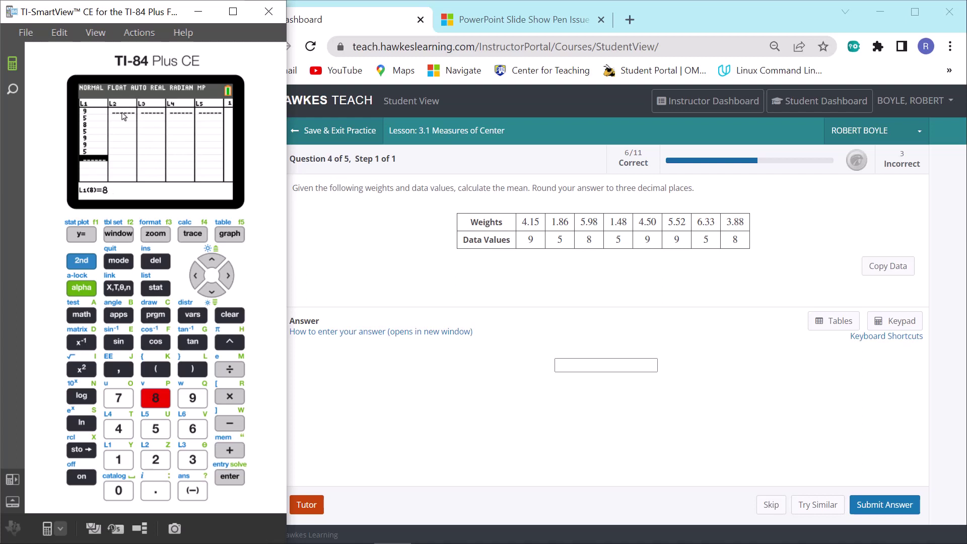
{"action": "left_click", "coordinate": [228, 279]}
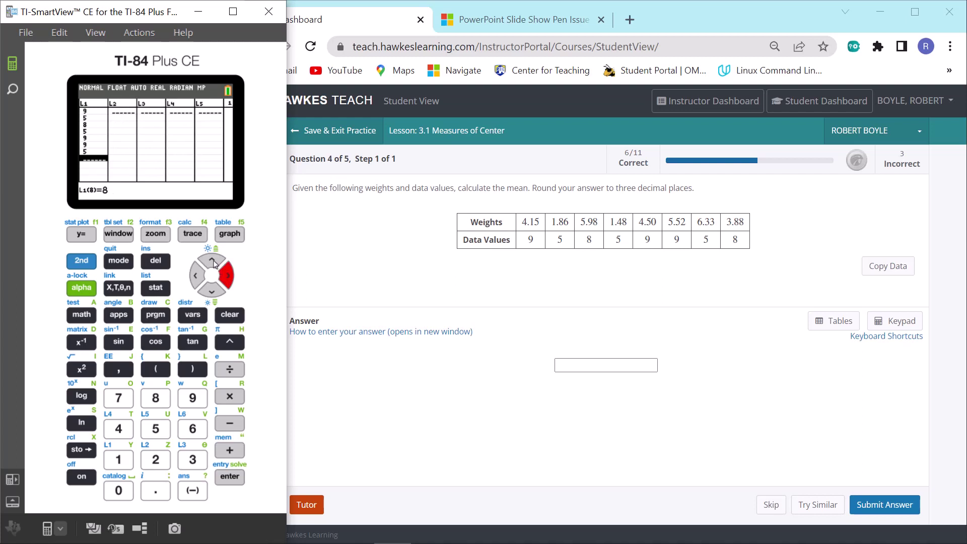
{"action": "left_click", "coordinate": [235, 481]}
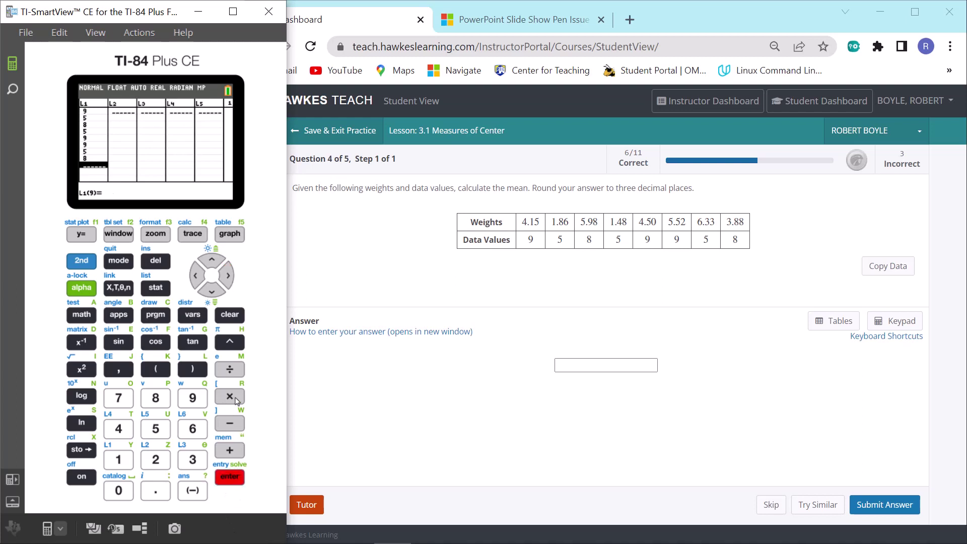
{"action": "left_click", "coordinate": [226, 279]}
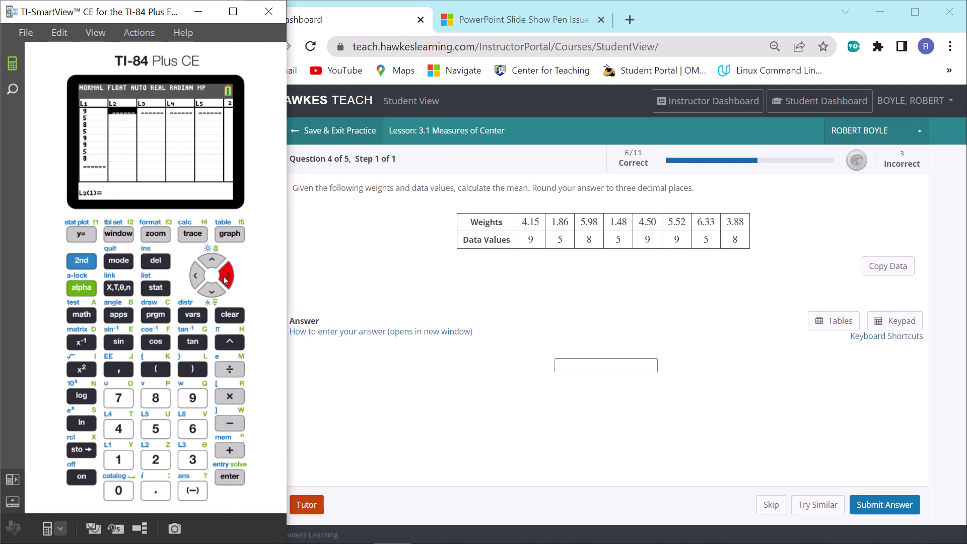
Enter the weights 4.15, 1.86, 5.98, 1.48, 4.5, 5.52, 6.33, 3.88 into L2 beside the data
{"action": "type", "text": "4.15"}
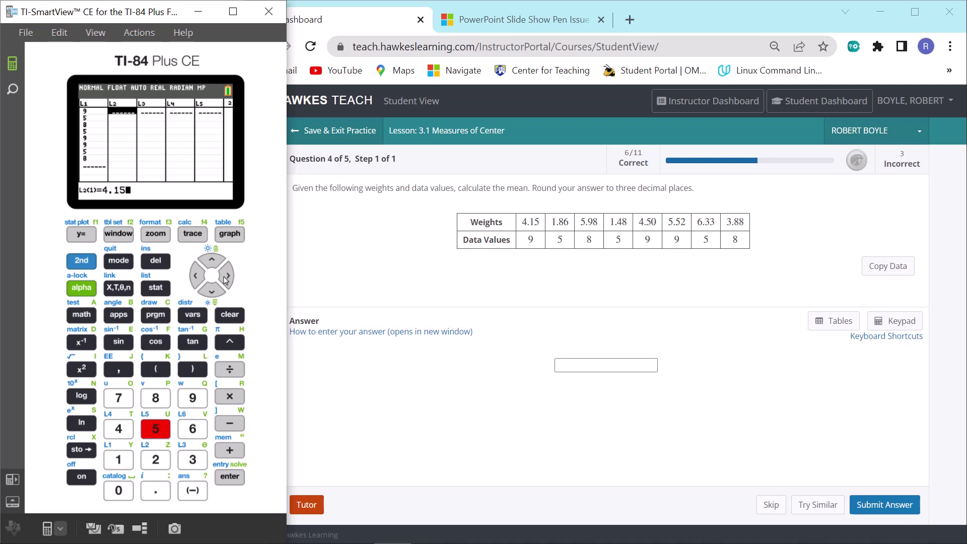
{"action": "key", "text": "Return"}
{"action": "type", "text": "1.8"}
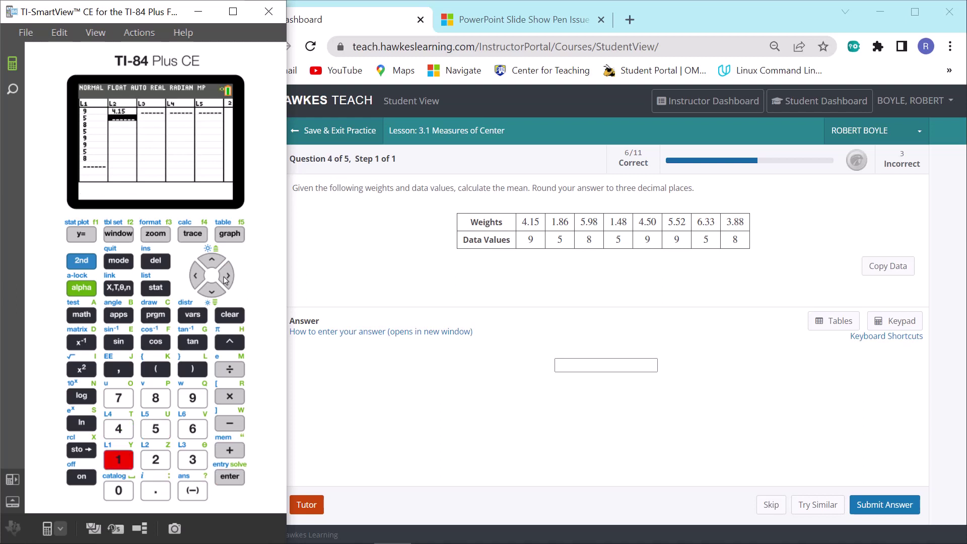
{"action": "type", "text": "6"}
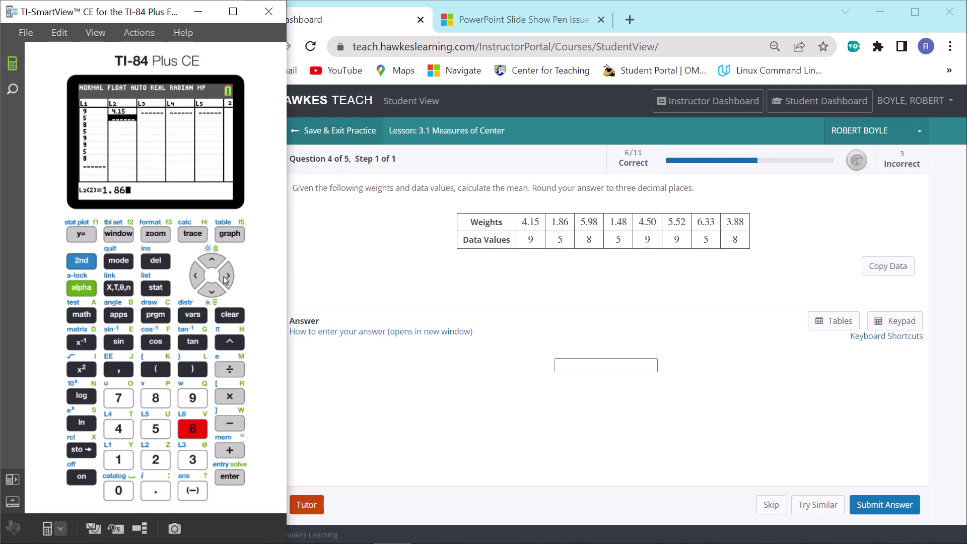
{"action": "key", "text": "Return"}
{"action": "type", "text": "5"}
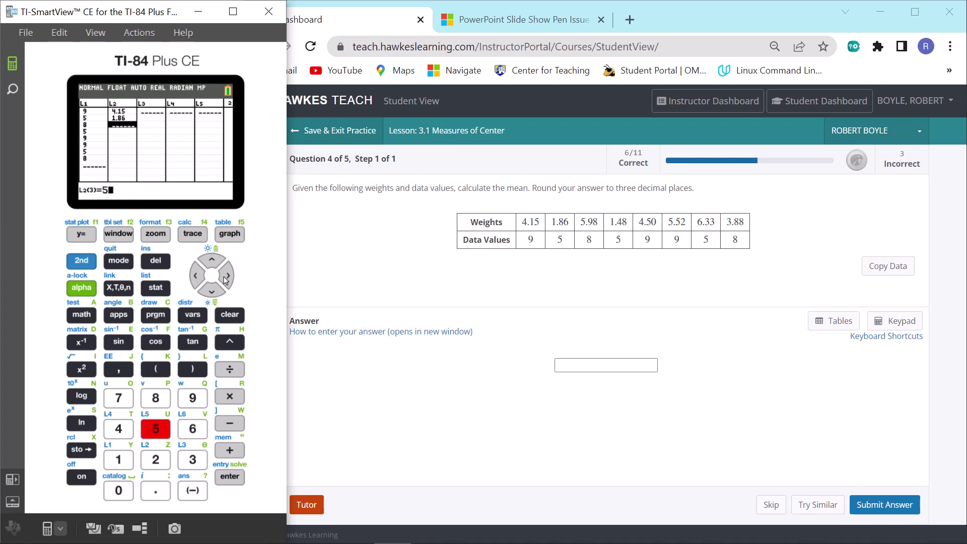
{"action": "type", "text": ".98"}
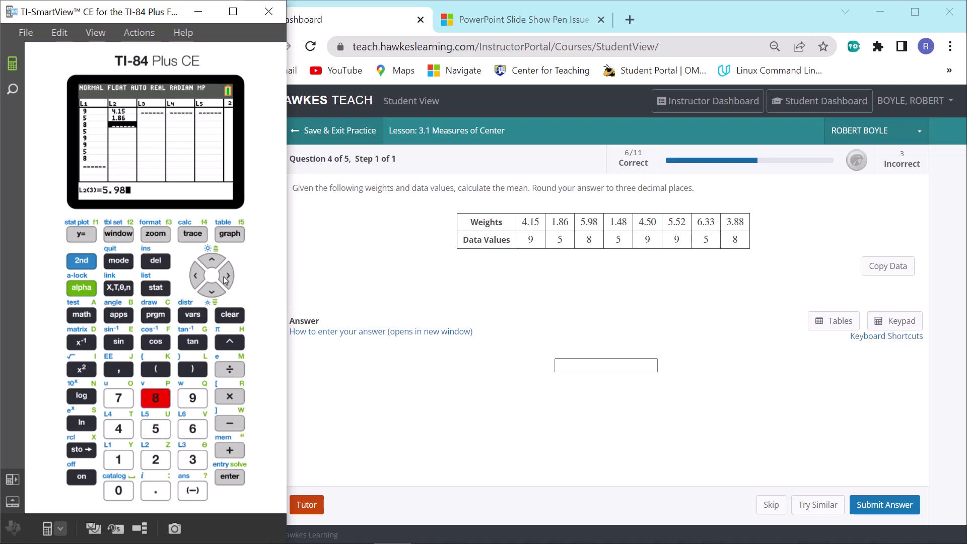
{"action": "key", "text": "Return"}
{"action": "type", "text": "1."}
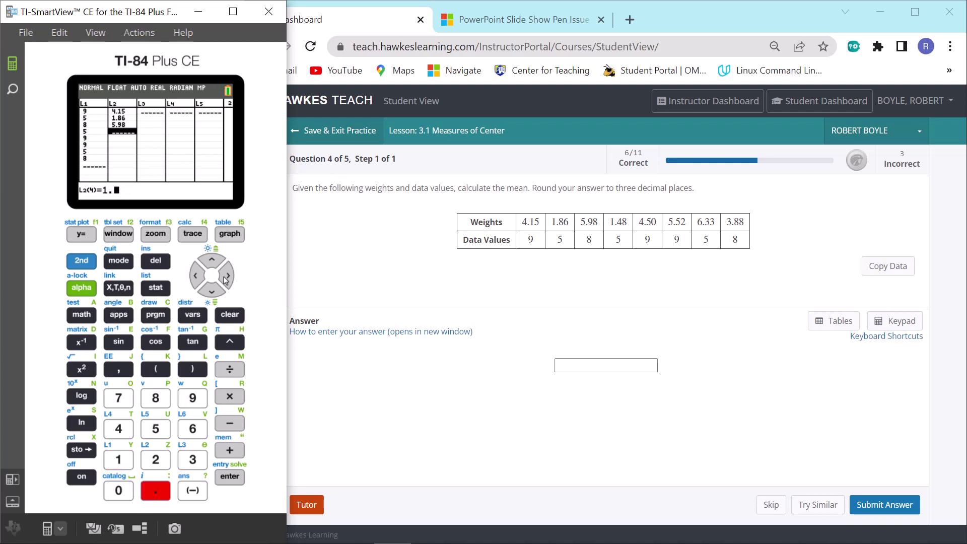
{"action": "type", "text": "48"}
{"action": "key", "text": "Return"}
{"action": "type", "text": "4.5"}
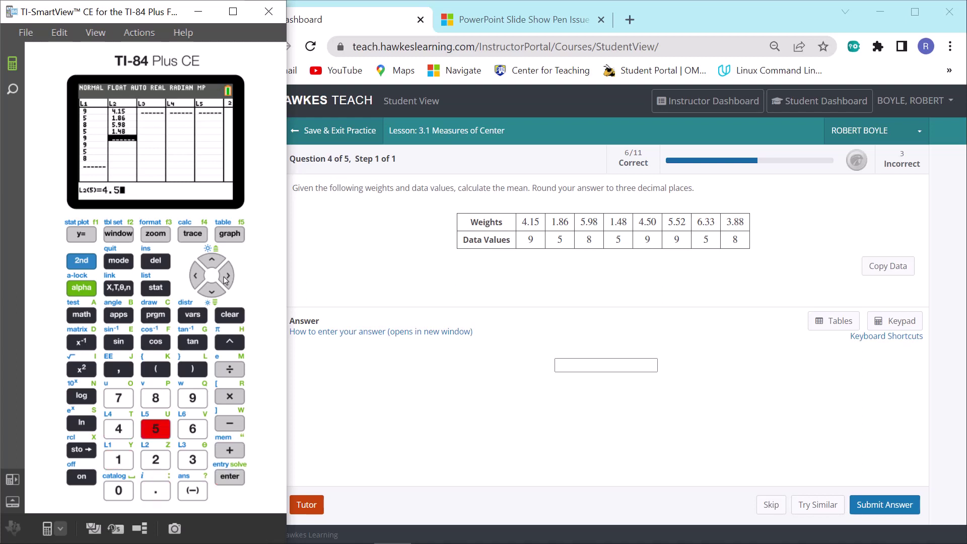
{"action": "key", "text": "Return"}
{"action": "type", "text": "5.52"}
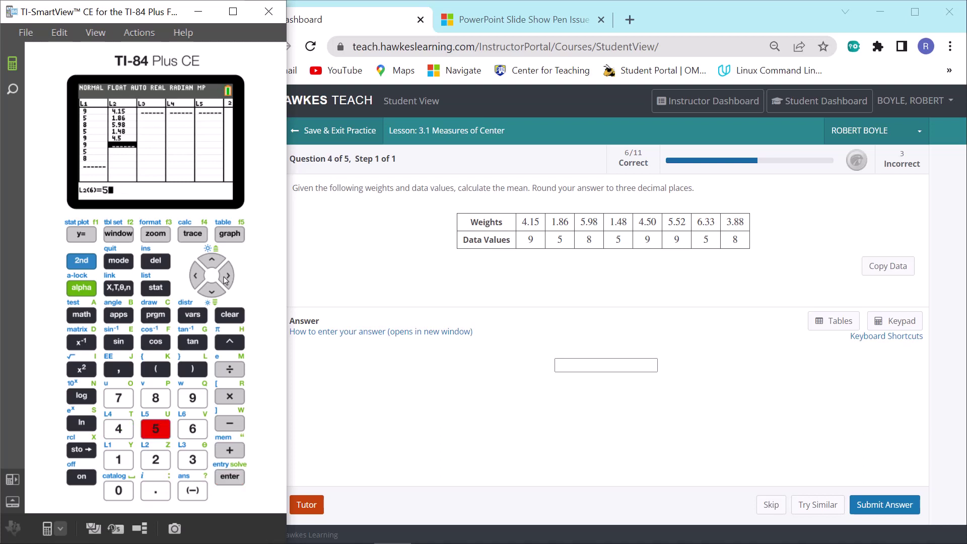
{"action": "key", "text": "Return"}
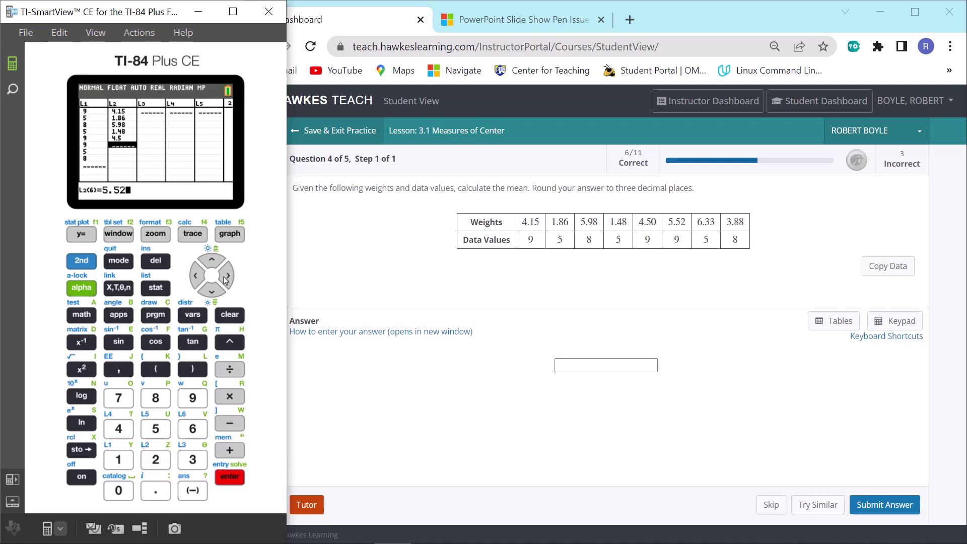
{"action": "type", "text": "6.3"}
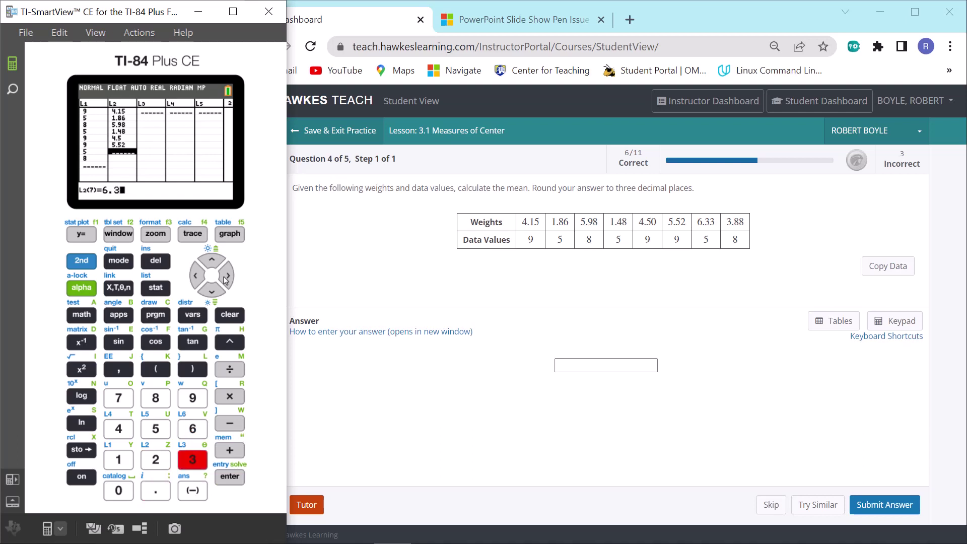
{"action": "type", "text": "3"}
{"action": "key", "text": "Return"}
{"action": "type", "text": "3.88"}
{"action": "key", "text": "Return"}
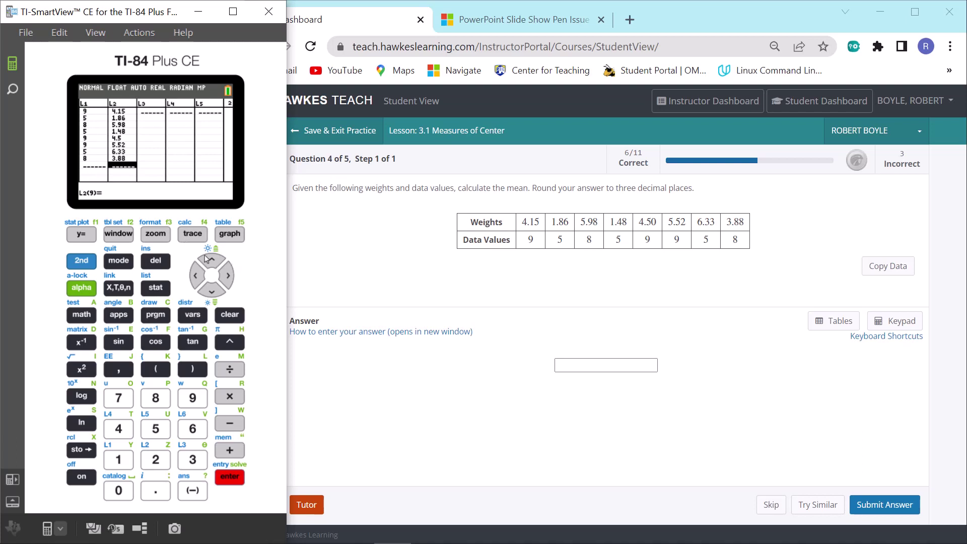
Set up 1-Var Stats with L2 as the frequency list
{"action": "left_click", "coordinate": [156, 288]}
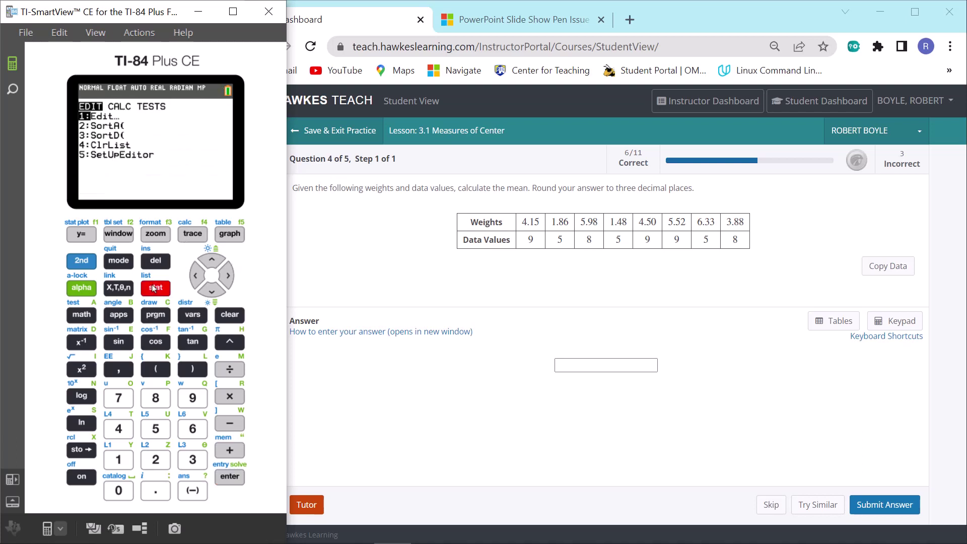
{"action": "left_click", "coordinate": [229, 277]}
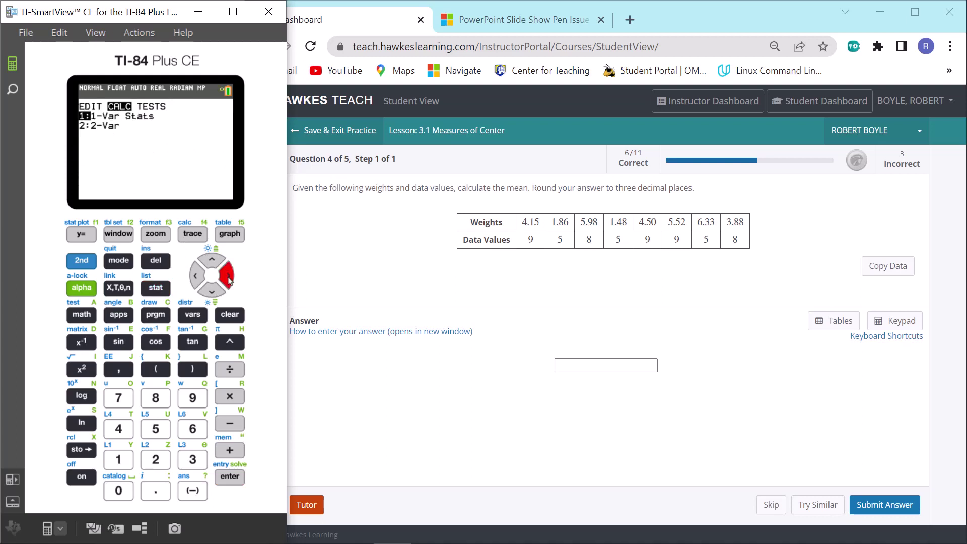
{"action": "left_click", "coordinate": [229, 477]}
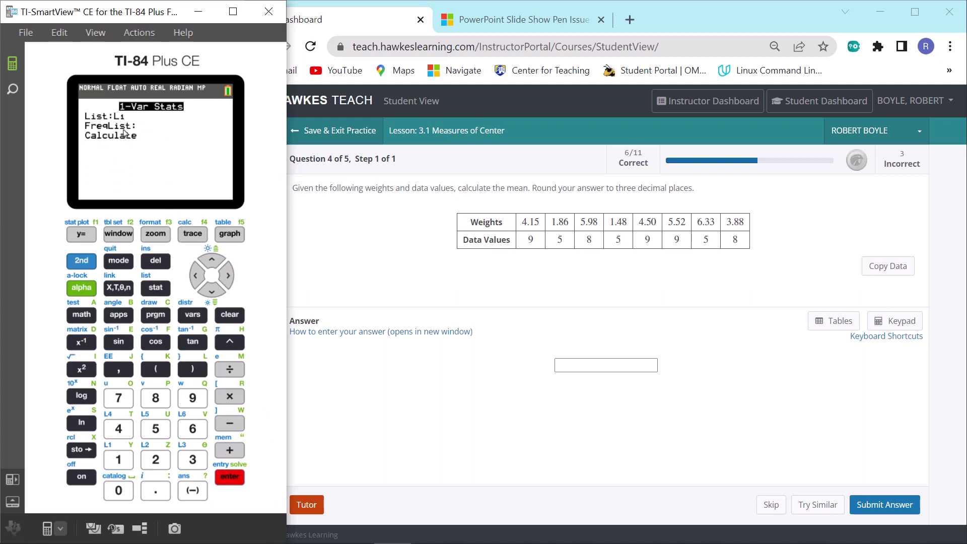
{"action": "left_click", "coordinate": [212, 293]}
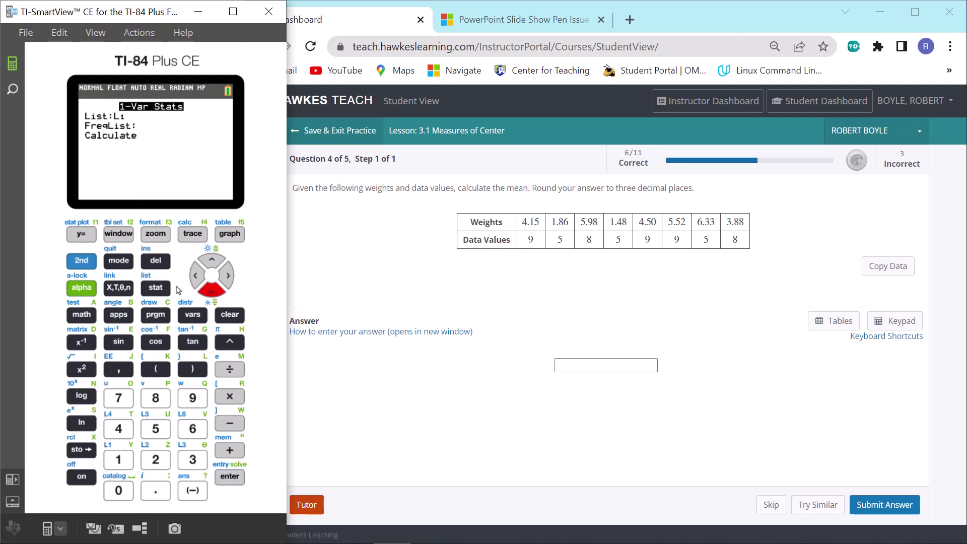
{"action": "left_click", "coordinate": [80, 261]}
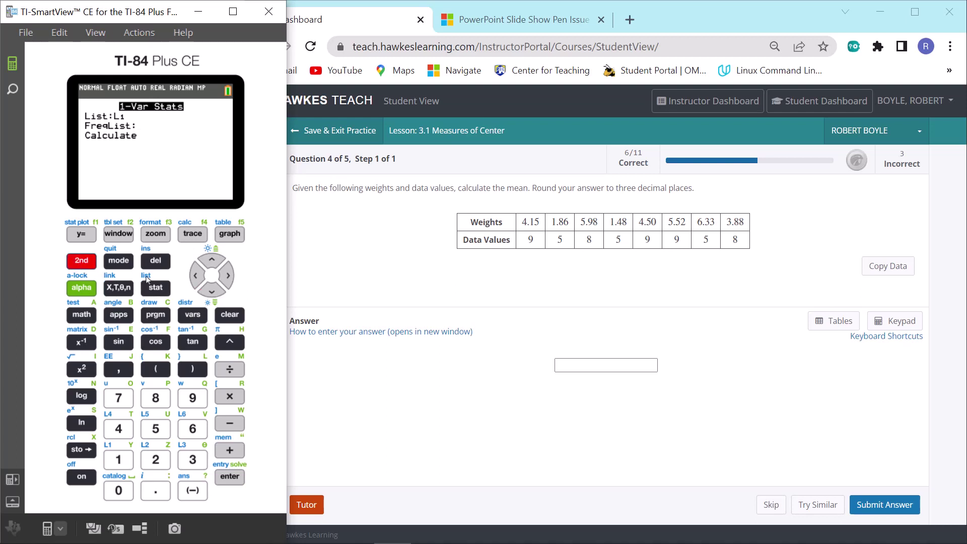
{"action": "left_click", "coordinate": [156, 288]}
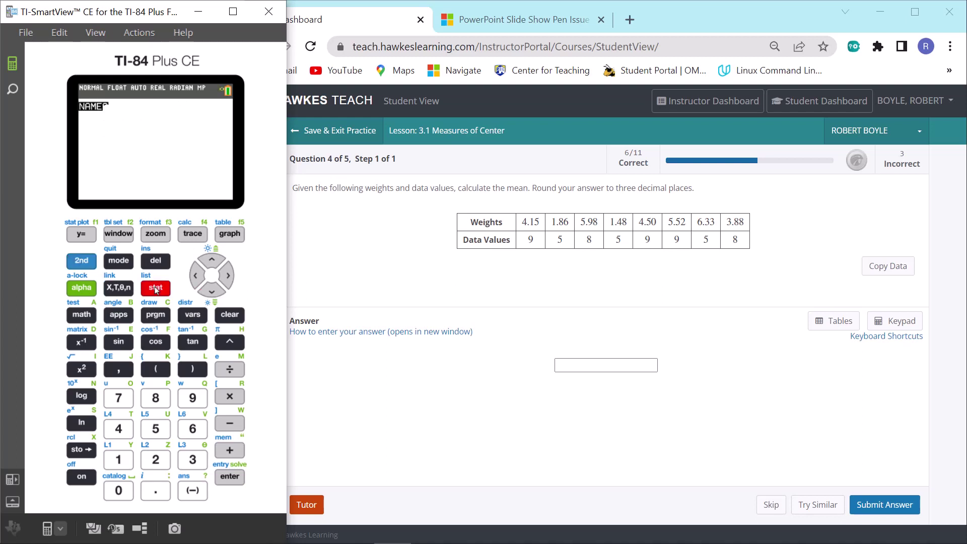
{"action": "left_click", "coordinate": [211, 290]}
{"action": "left_click", "coordinate": [231, 477]}
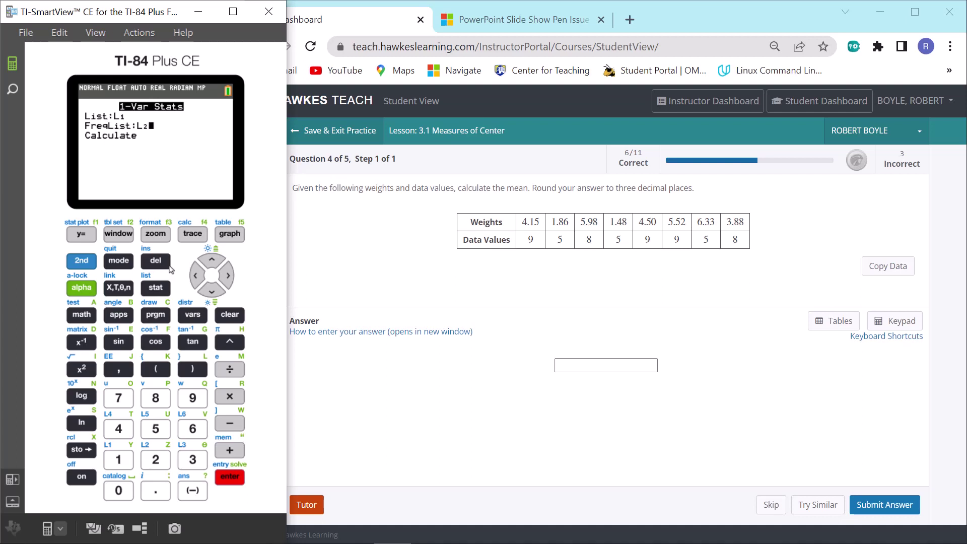
Calculate the weighted statistics, giving mean 7.559643917 and n=33.7
{"action": "left_click", "coordinate": [212, 290]}
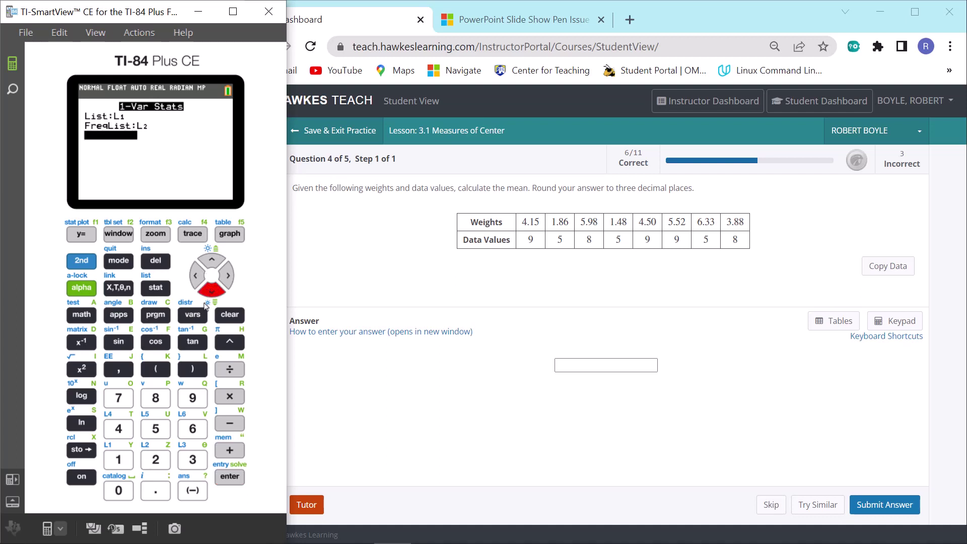
{"action": "left_click", "coordinate": [229, 478]}
{"action": "left_click", "coordinate": [228, 480]}
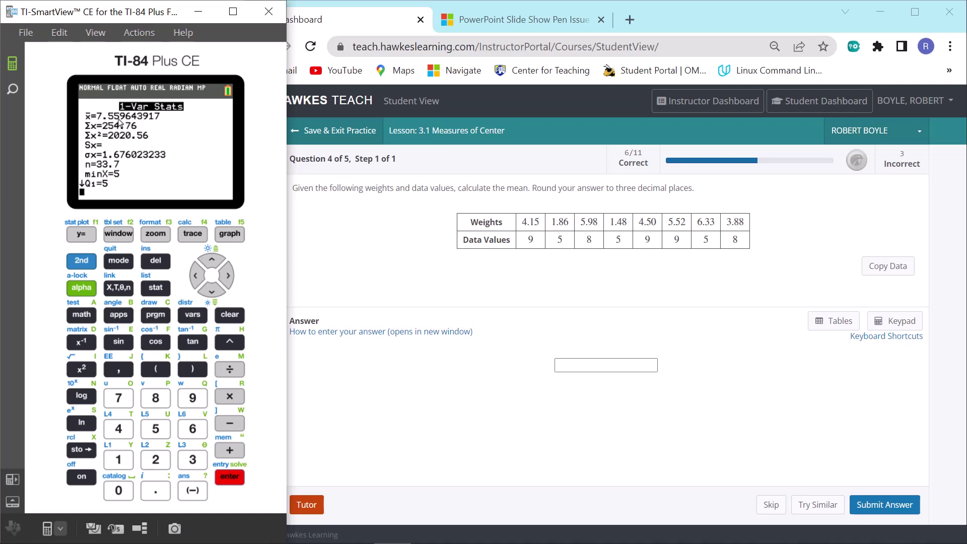
Submit 7.560 as the weighted mean and advance to the GPA question
{"action": "left_click", "coordinate": [590, 364]}
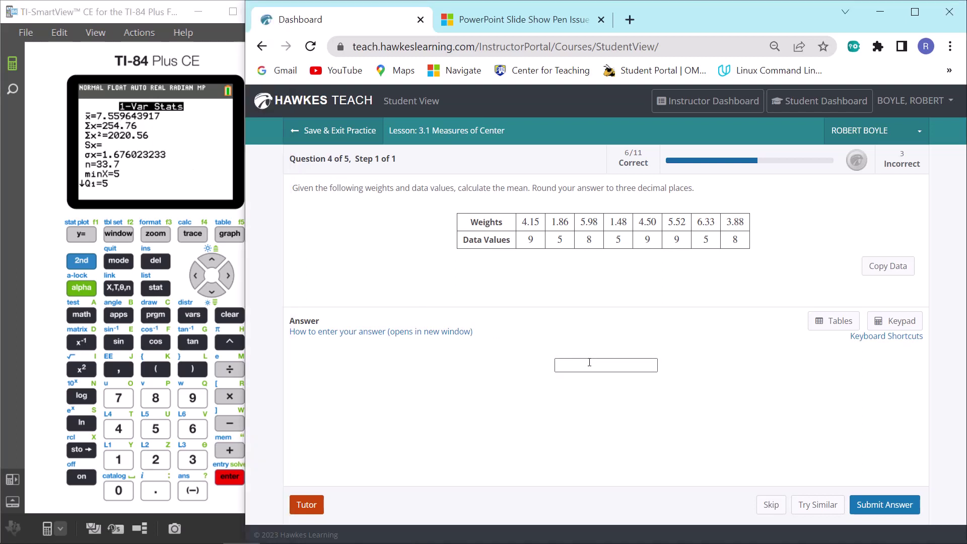
{"action": "type", "text": "7.560"}
{"action": "key", "text": "Return"}
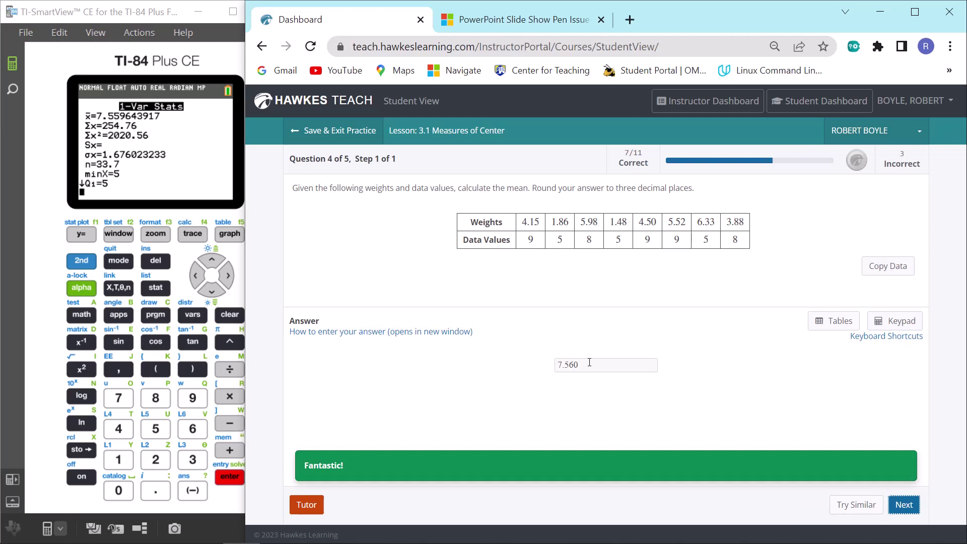
{"action": "left_click", "coordinate": [904, 506]}
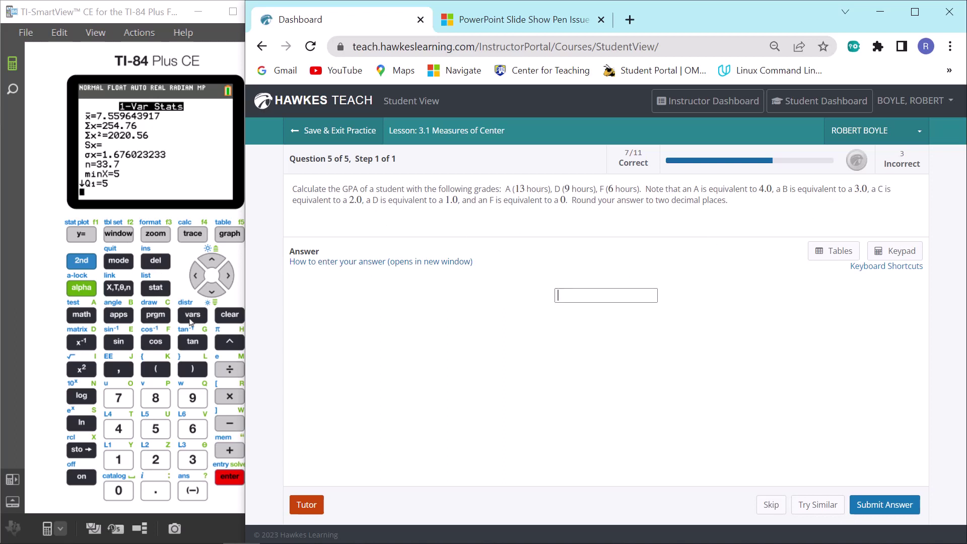
{"action": "left_click", "coordinate": [156, 293]}
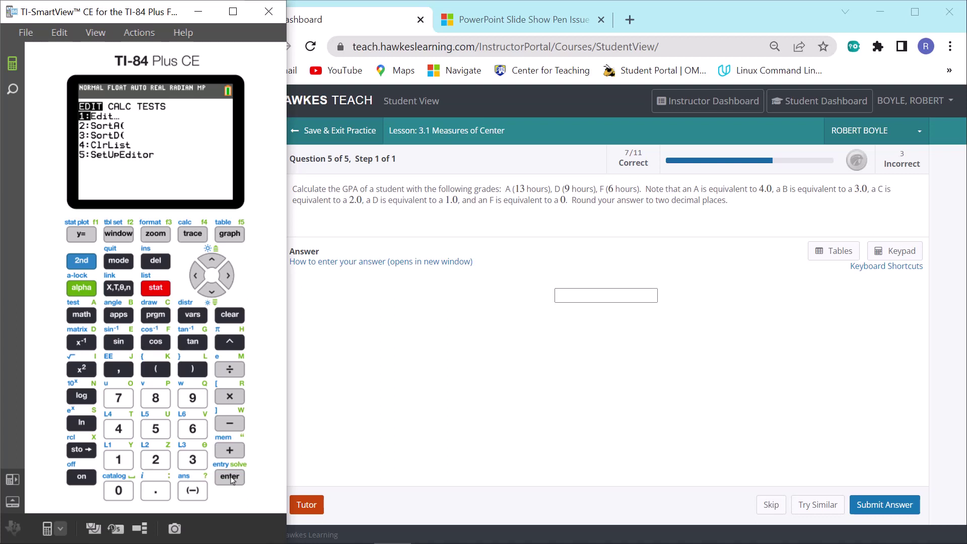
Clear the L2 and then the L1 list from their column headers
{"action": "left_click", "coordinate": [230, 478]}
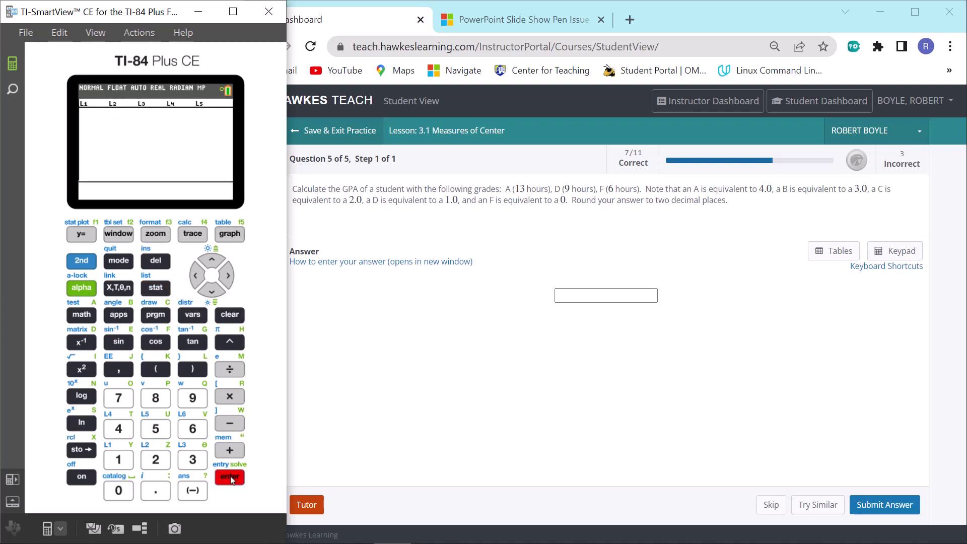
{"action": "left_click", "coordinate": [212, 260]}
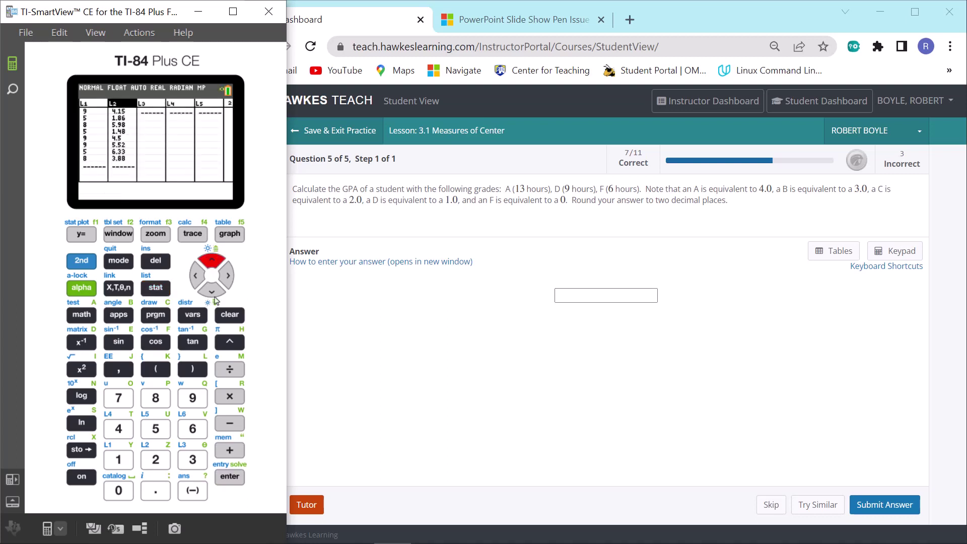
{"action": "left_click", "coordinate": [226, 319]}
{"action": "left_click", "coordinate": [197, 278]}
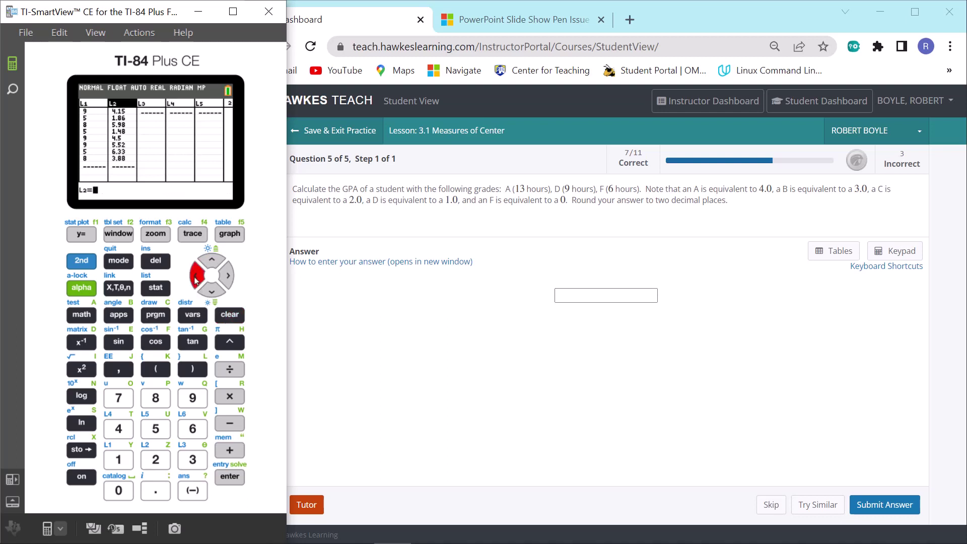
{"action": "left_click", "coordinate": [232, 476]}
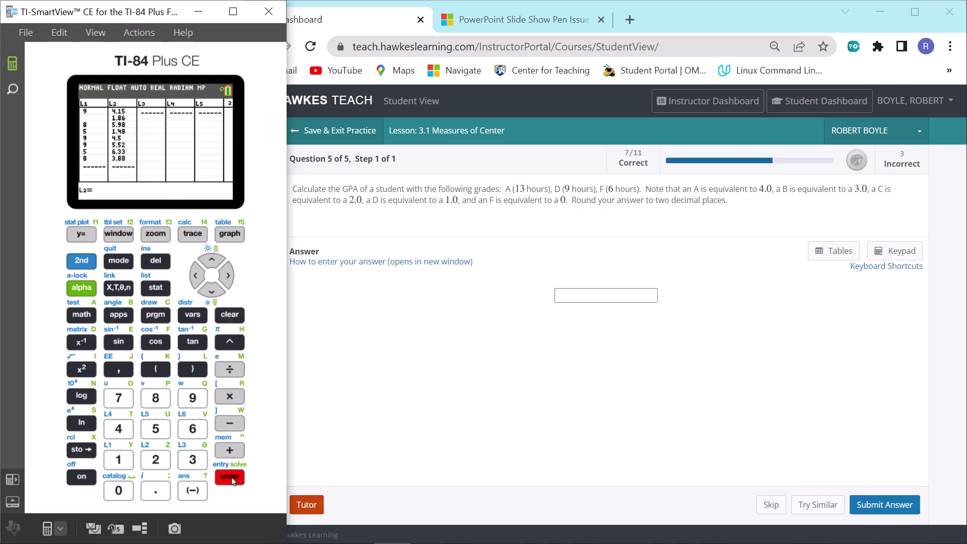
{"action": "left_click", "coordinate": [200, 278]}
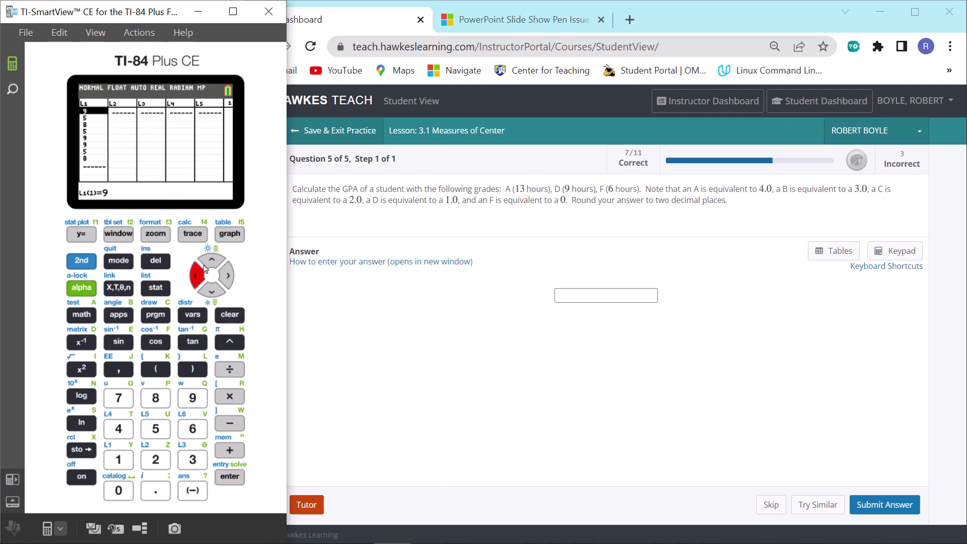
{"action": "left_click", "coordinate": [212, 258]}
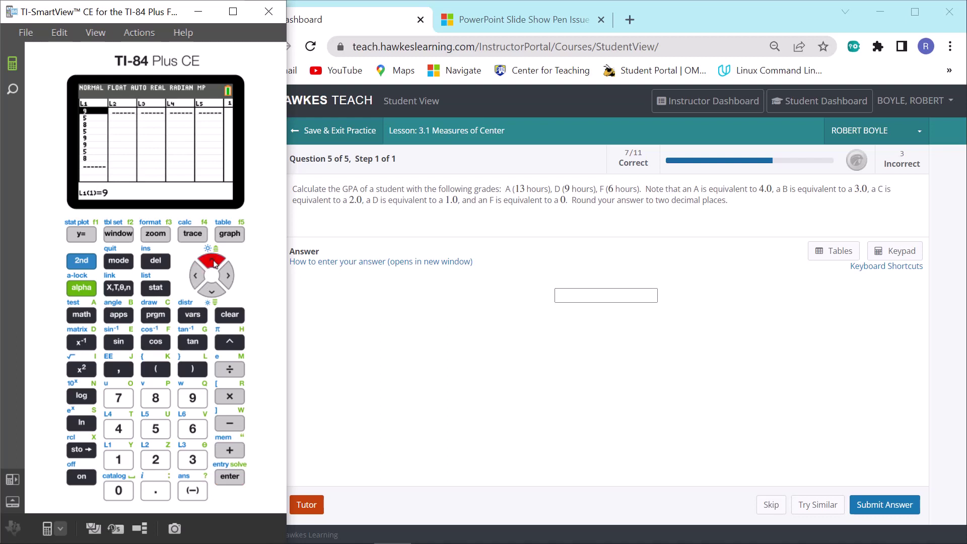
{"action": "left_click", "coordinate": [231, 316]}
{"action": "left_click", "coordinate": [229, 478]}
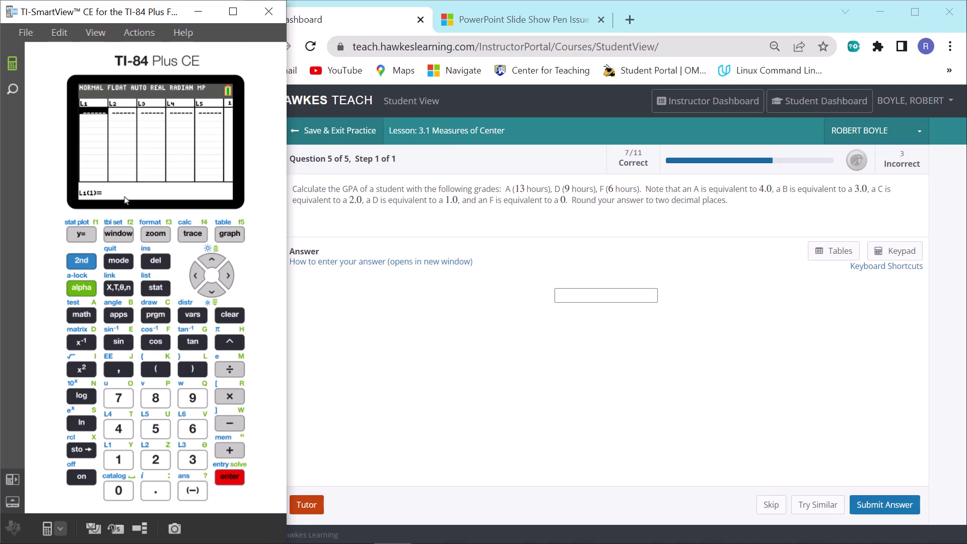
Enter grade points 4, 3, 2, 1 into L1
{"action": "type", "text": "4"}
{"action": "key", "text": "Return"}
{"action": "type", "text": "3"}
{"action": "key", "text": "Return"}
{"action": "type", "text": "2"}
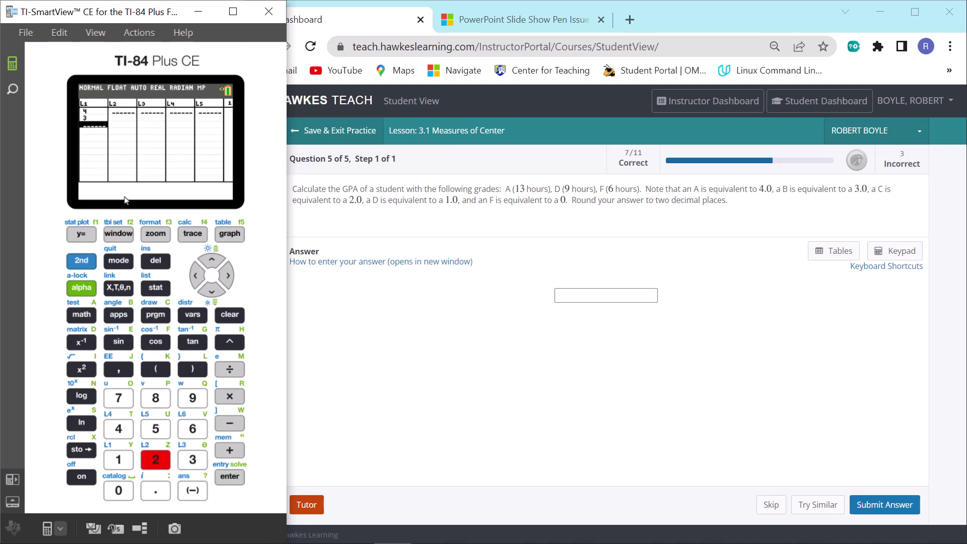
{"action": "key", "text": "Return"}
{"action": "type", "text": "1(5)="}
{"action": "key", "text": "Return"}
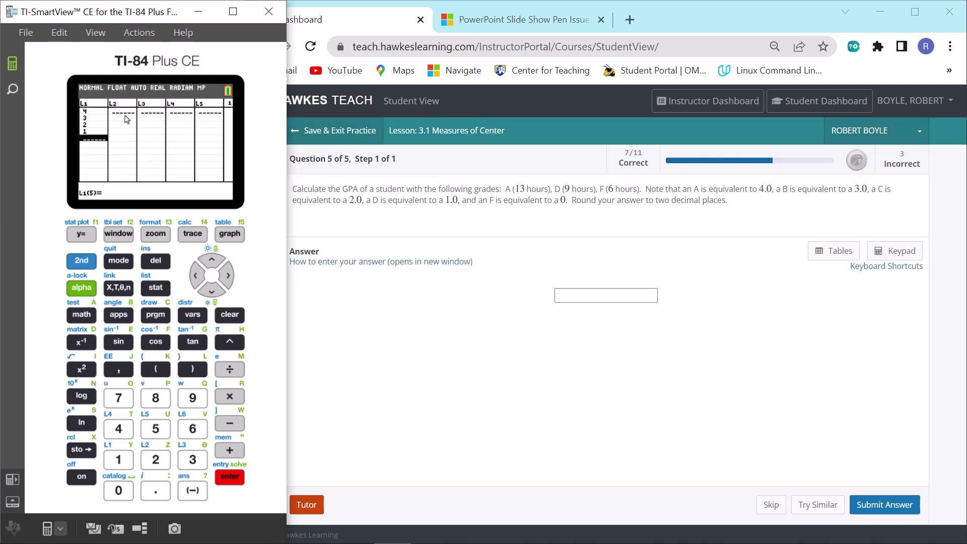
Enter credit hours 13, 0, 0, 9 into L2
{"action": "left_click", "coordinate": [225, 282]}
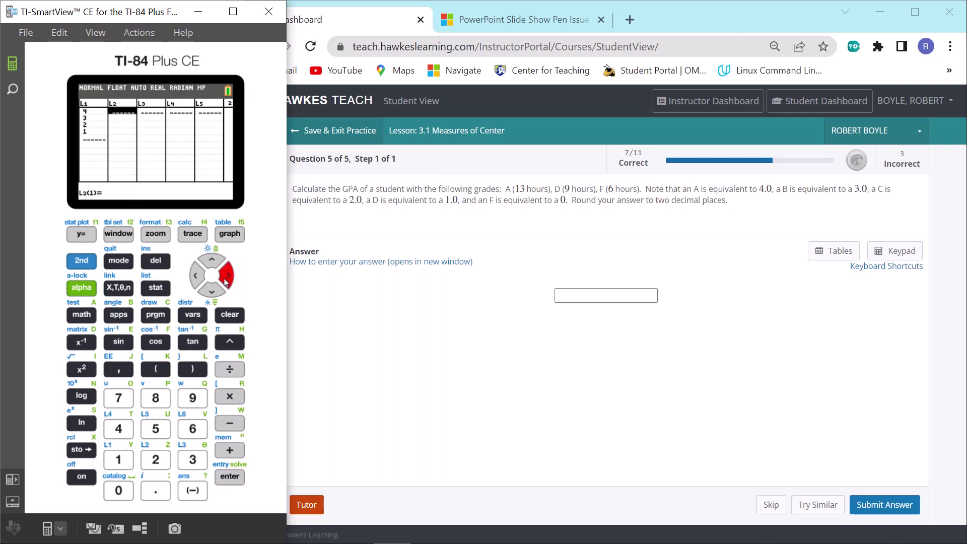
{"action": "type", "text": "13"}
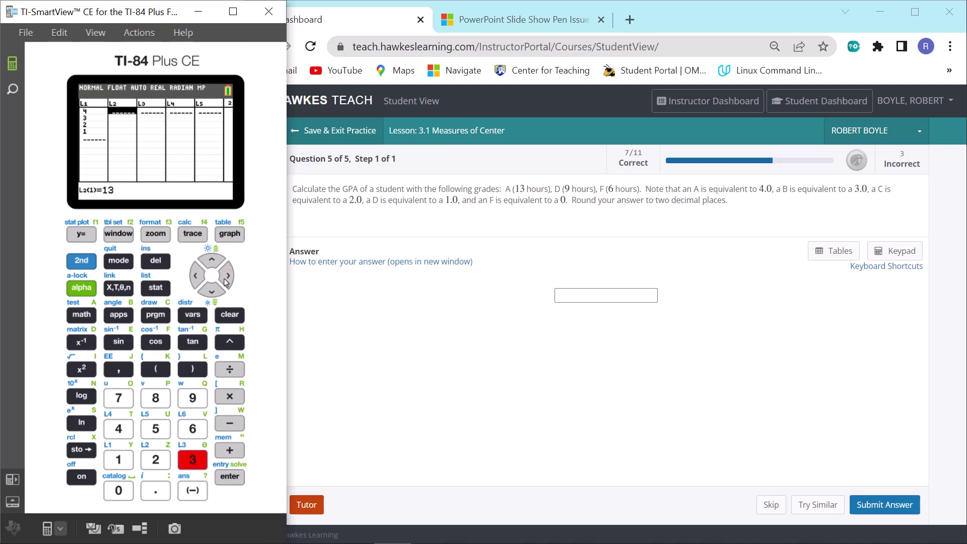
{"action": "key", "text": "Return"}
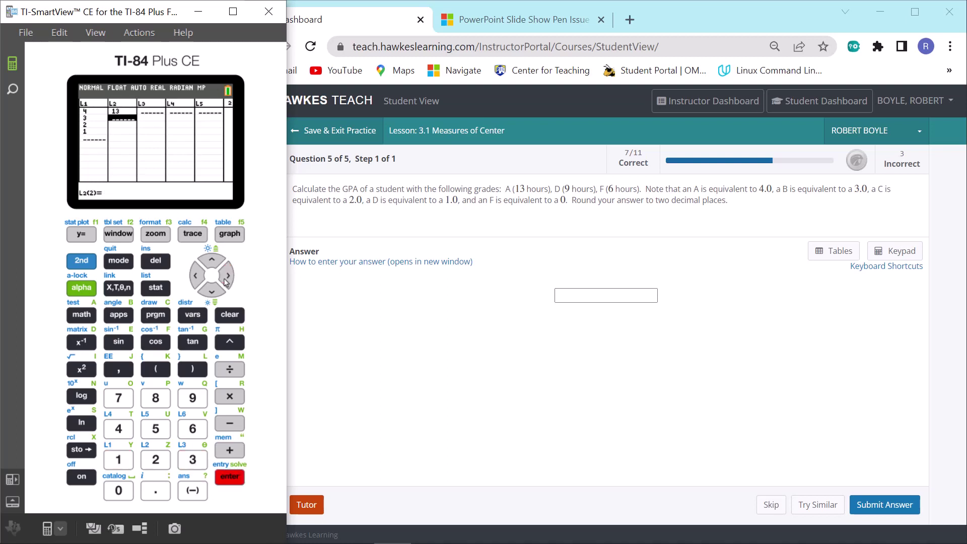
{"action": "type", "text": "0"}
{"action": "key", "text": "Return"}
{"action": "type", "text": "0"}
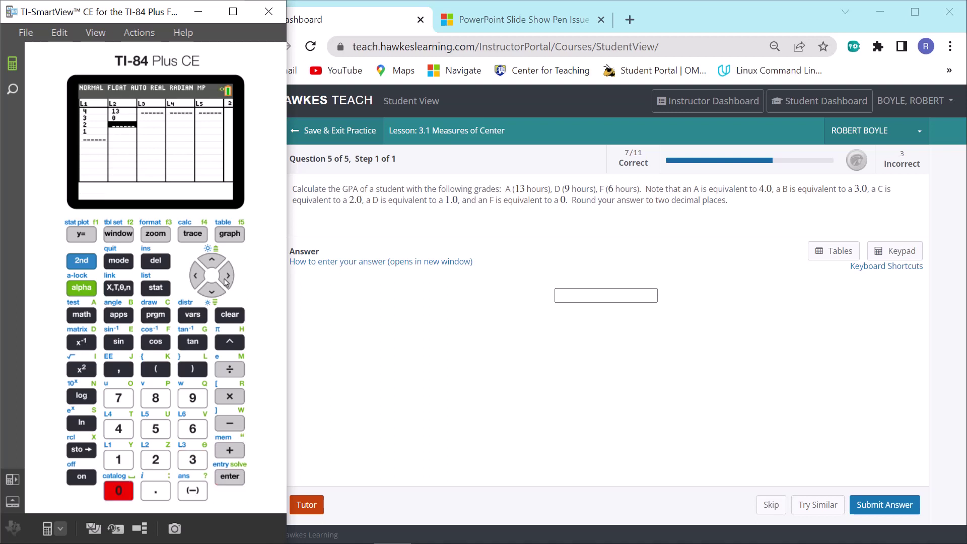
{"action": "key", "text": "Return"}
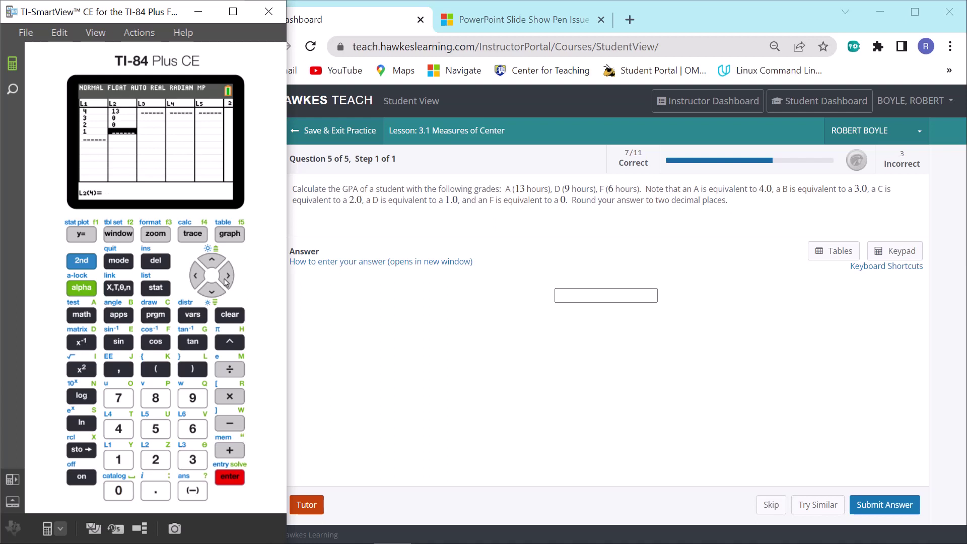
{"action": "type", "text": "9"}
{"action": "key", "text": "Return"}
Fill the fifth rows with 0 in L1 and 6 in L2
{"action": "left_click", "coordinate": [196, 276]}
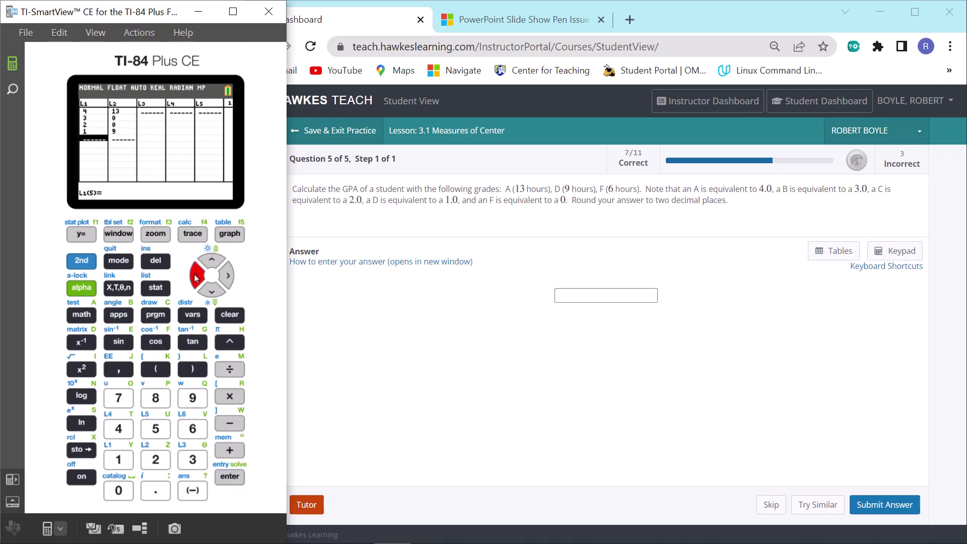
{"action": "left_click", "coordinate": [122, 486]}
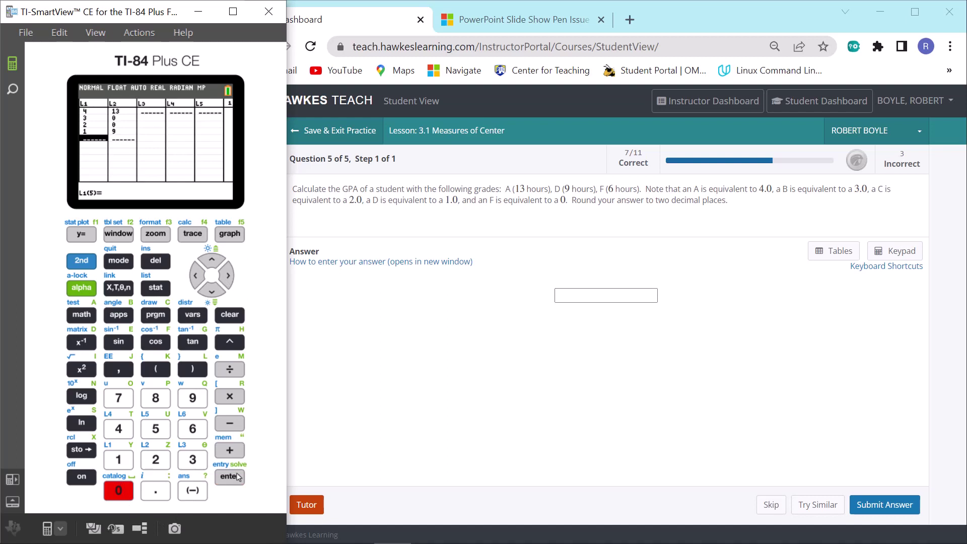
{"action": "left_click", "coordinate": [232, 477]}
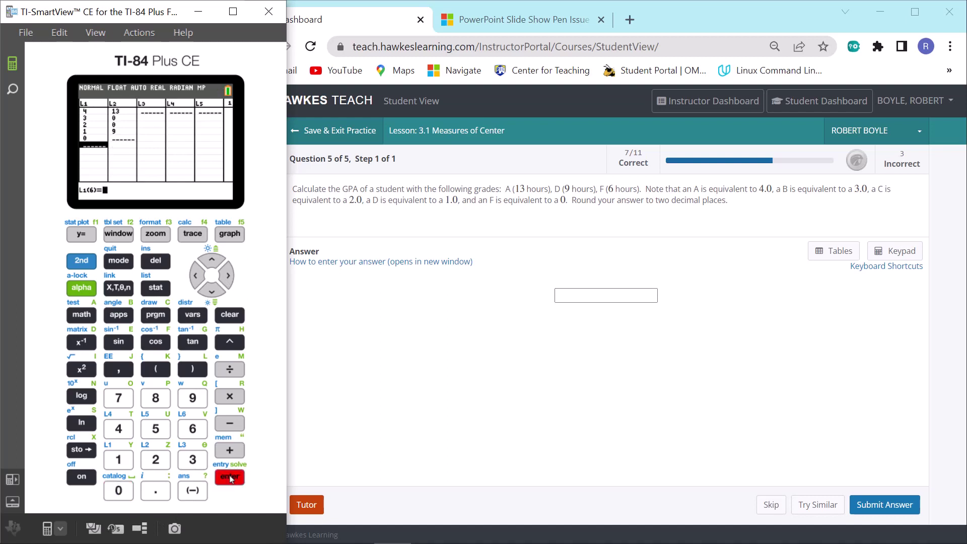
{"action": "left_click", "coordinate": [226, 277]}
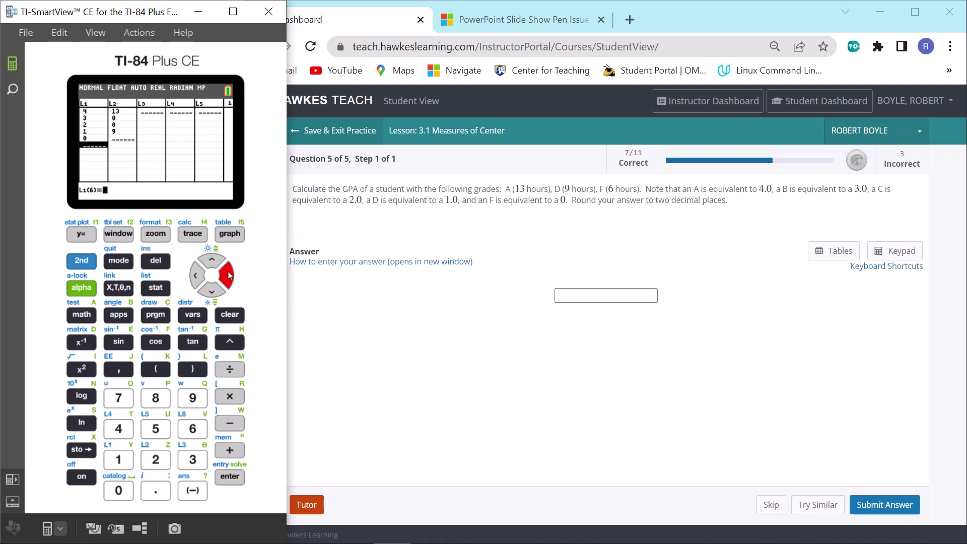
{"action": "key", "text": "Escape"}
{"action": "left_click", "coordinate": [213, 261]}
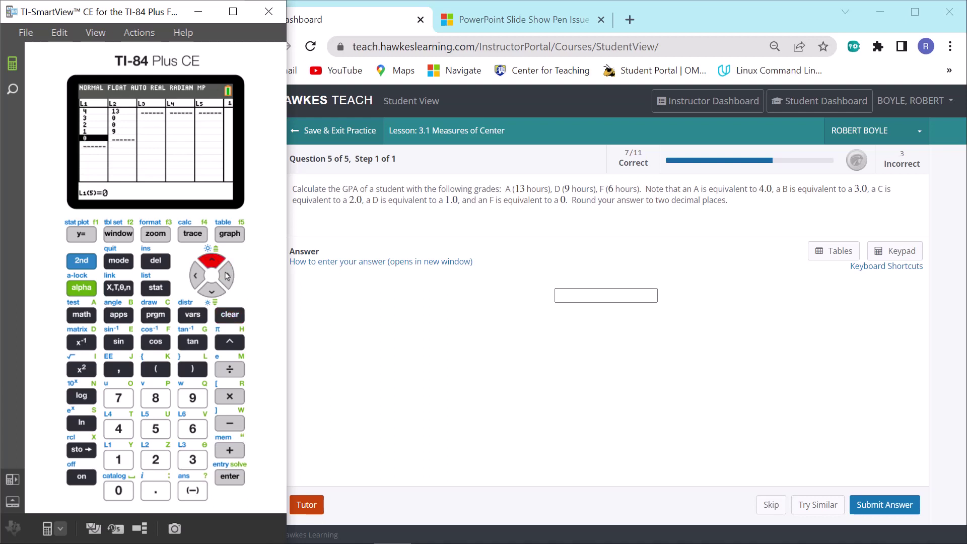
{"action": "left_click", "coordinate": [229, 276]}
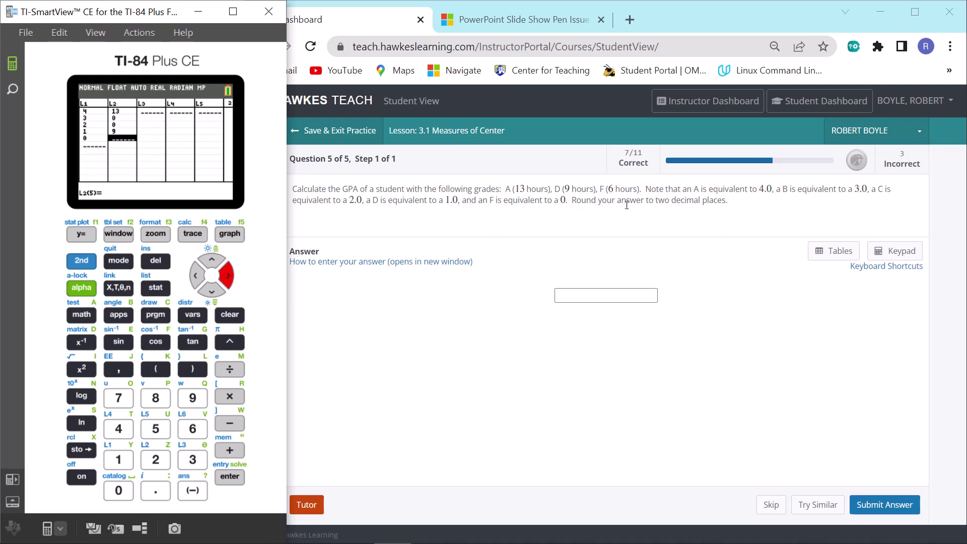
{"action": "type", "text": "6"}
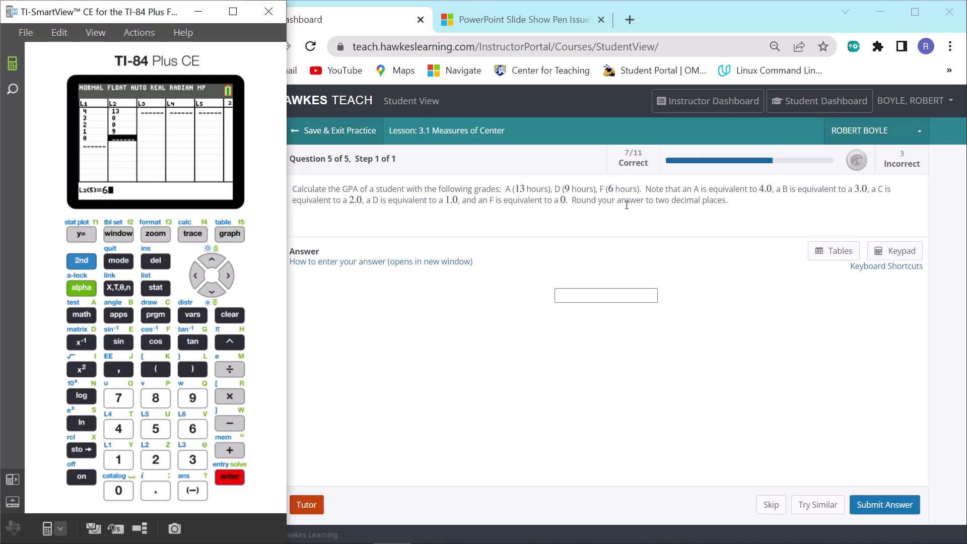
{"action": "key", "text": "Return"}
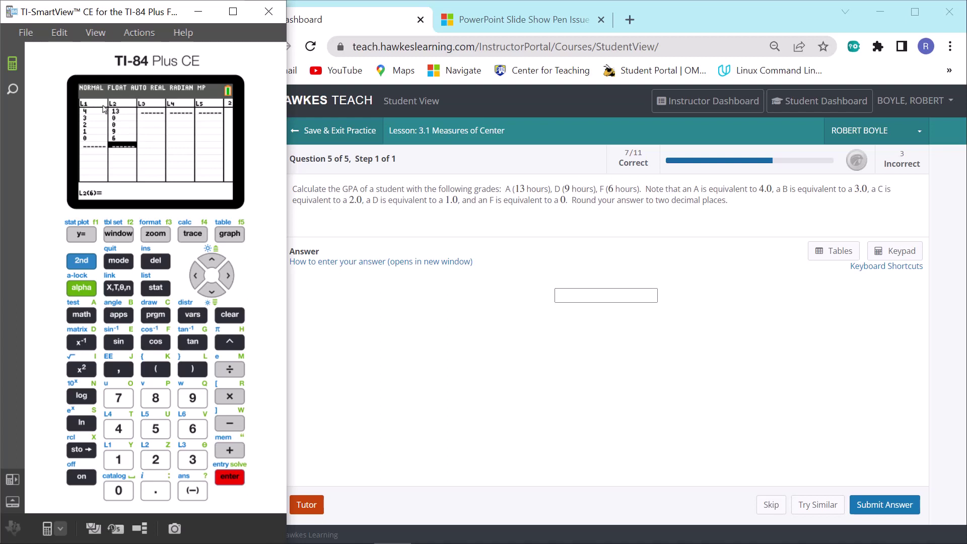
{"action": "left_click", "coordinate": [158, 287]}
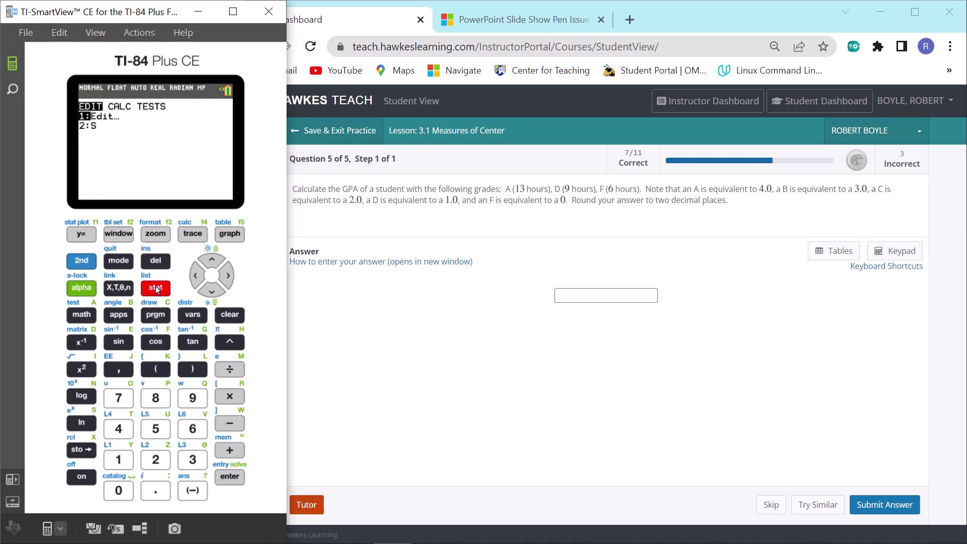
Run 1-Var Stats on L1 with frequency list L2, giving mean 2.178571429
{"action": "left_click", "coordinate": [229, 275]}
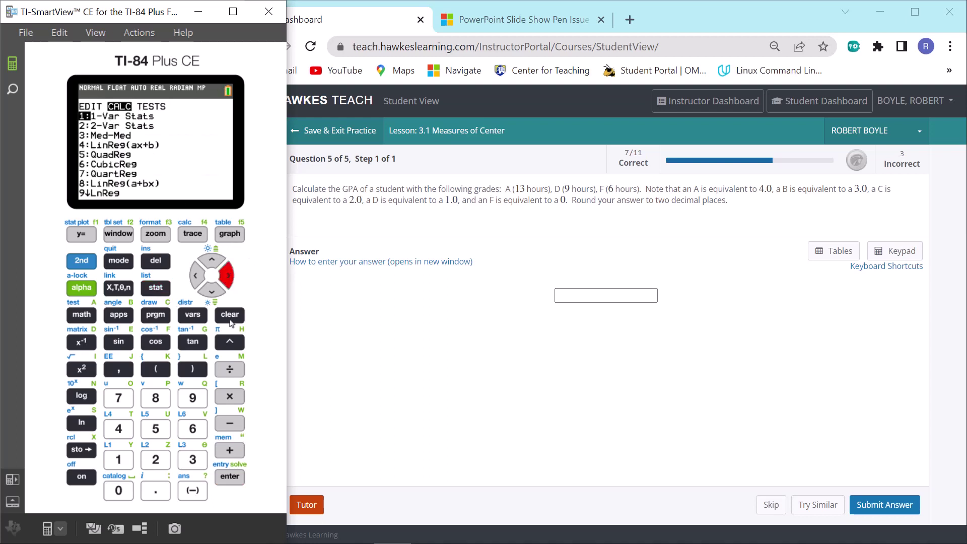
{"action": "left_click", "coordinate": [230, 484]}
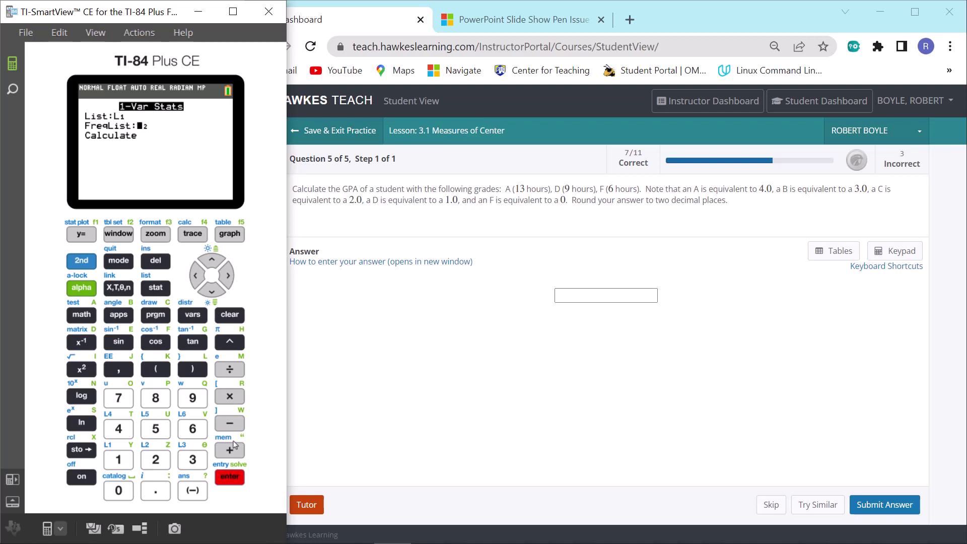
{"action": "left_click", "coordinate": [211, 291]}
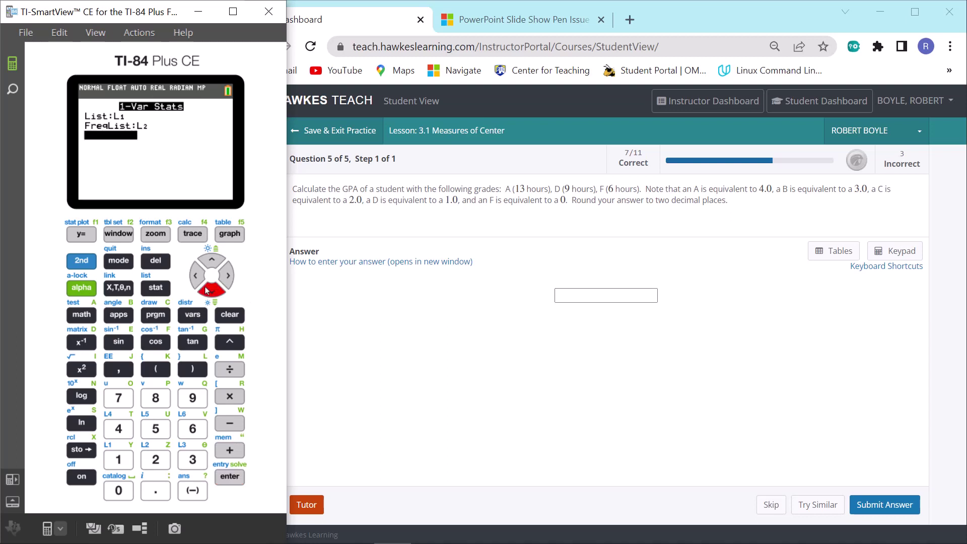
{"action": "left_click", "coordinate": [229, 479]}
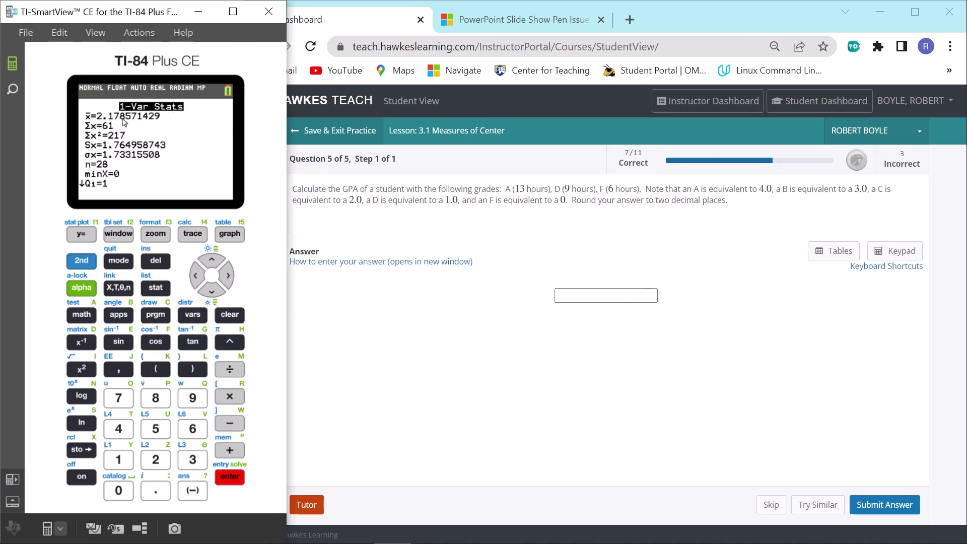
Enter 2.18 as the GPA and submit it
{"action": "left_click", "coordinate": [590, 296]}
{"action": "type", "text": "2.18"}
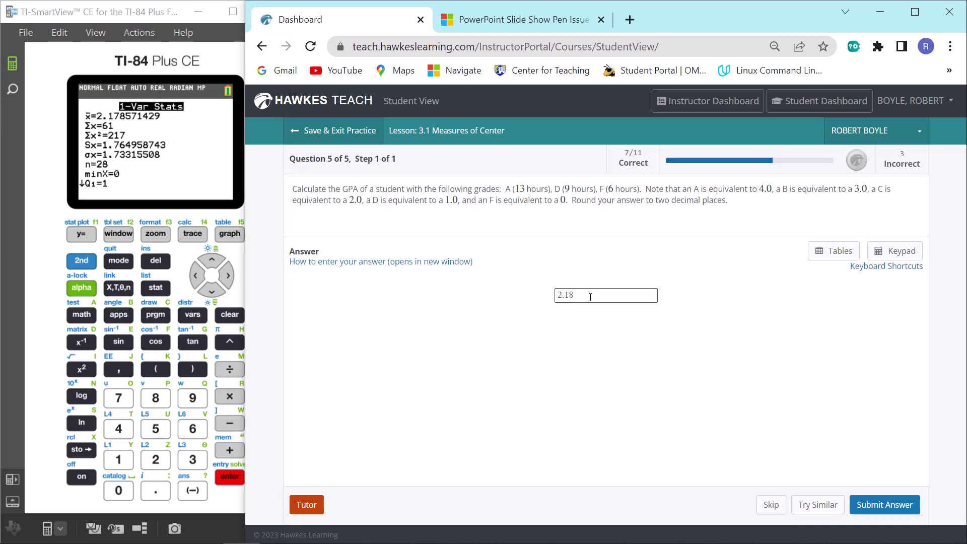
{"action": "key", "text": "Return"}
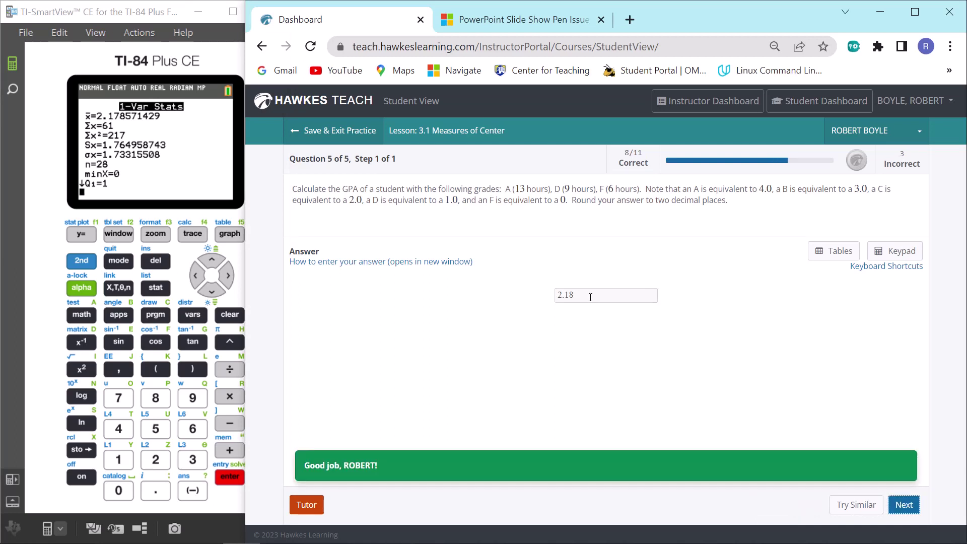